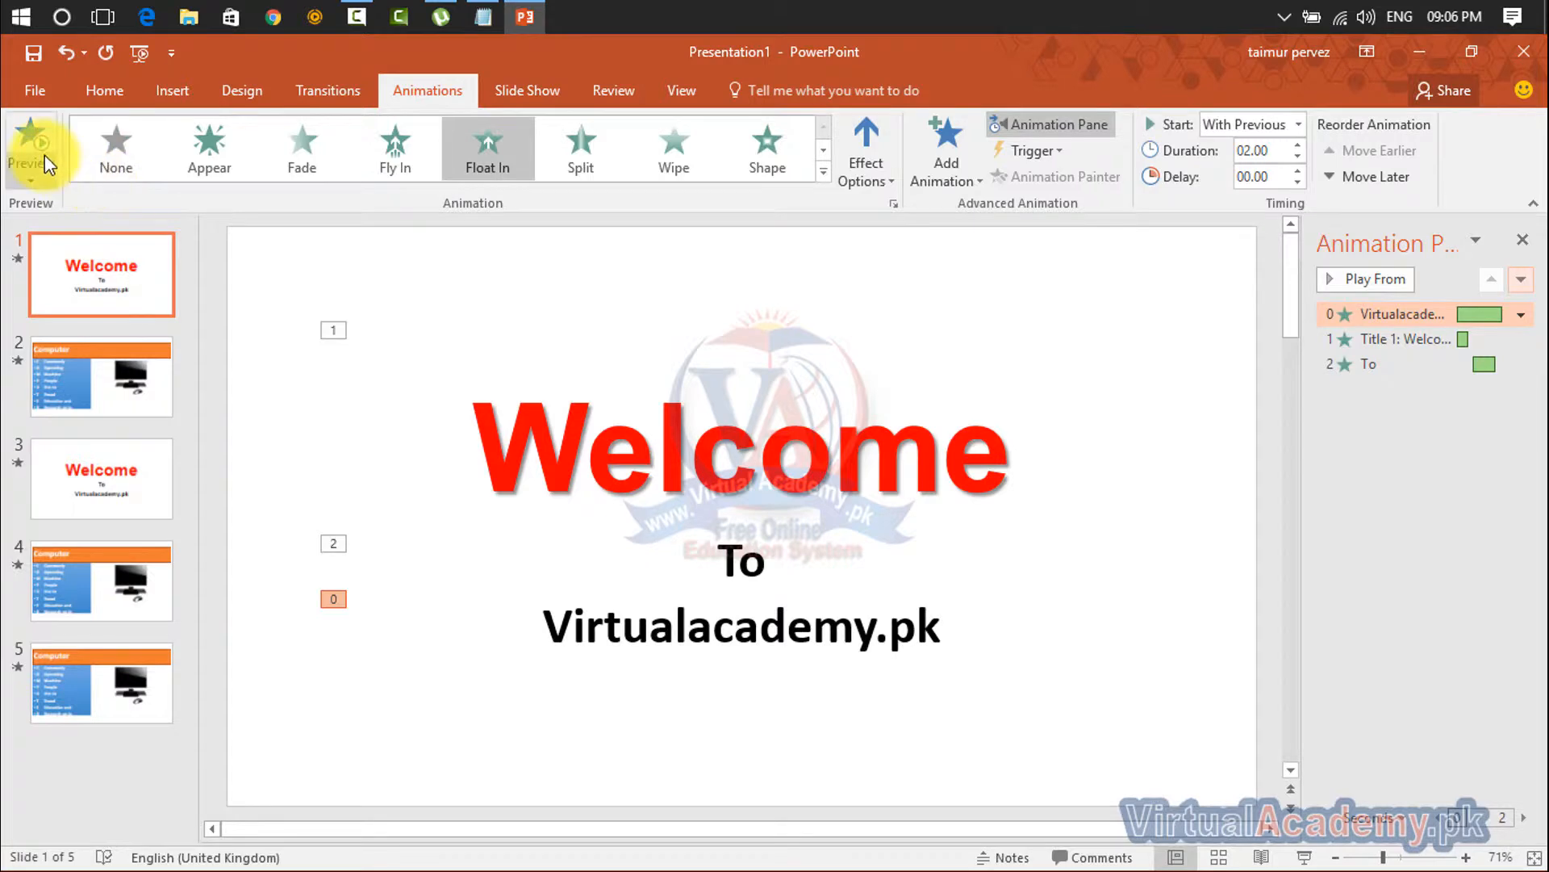
- Move the Virtualacademy.pk animation to the end of the order, return it to first place, and preview the slide's animations
left_click(1528, 280)
left_click(1528, 280)
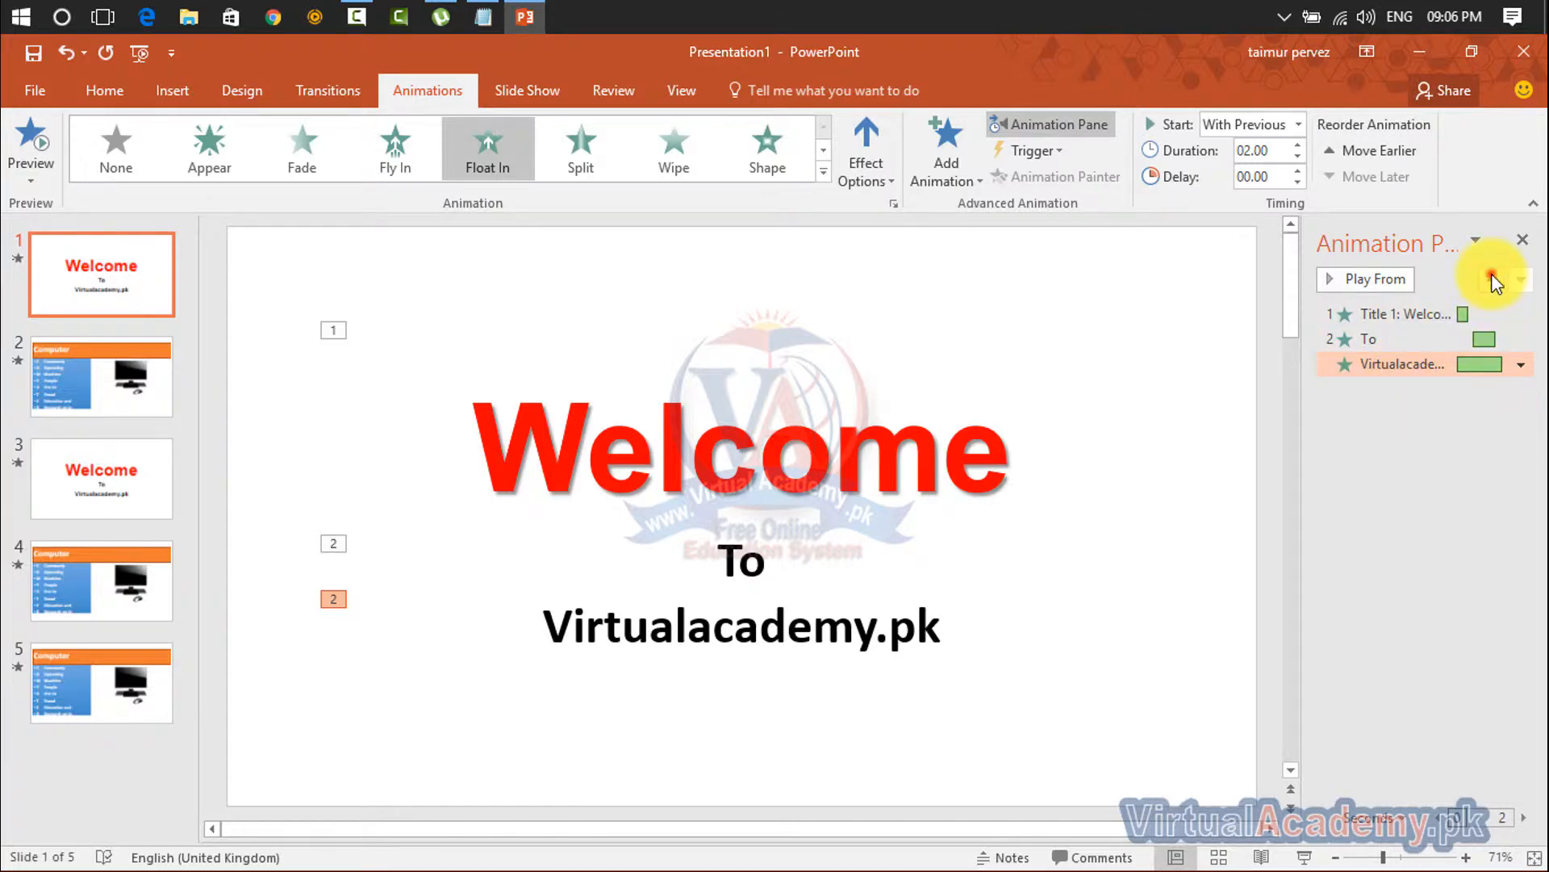
left_click(1491, 277)
left_click(1491, 276)
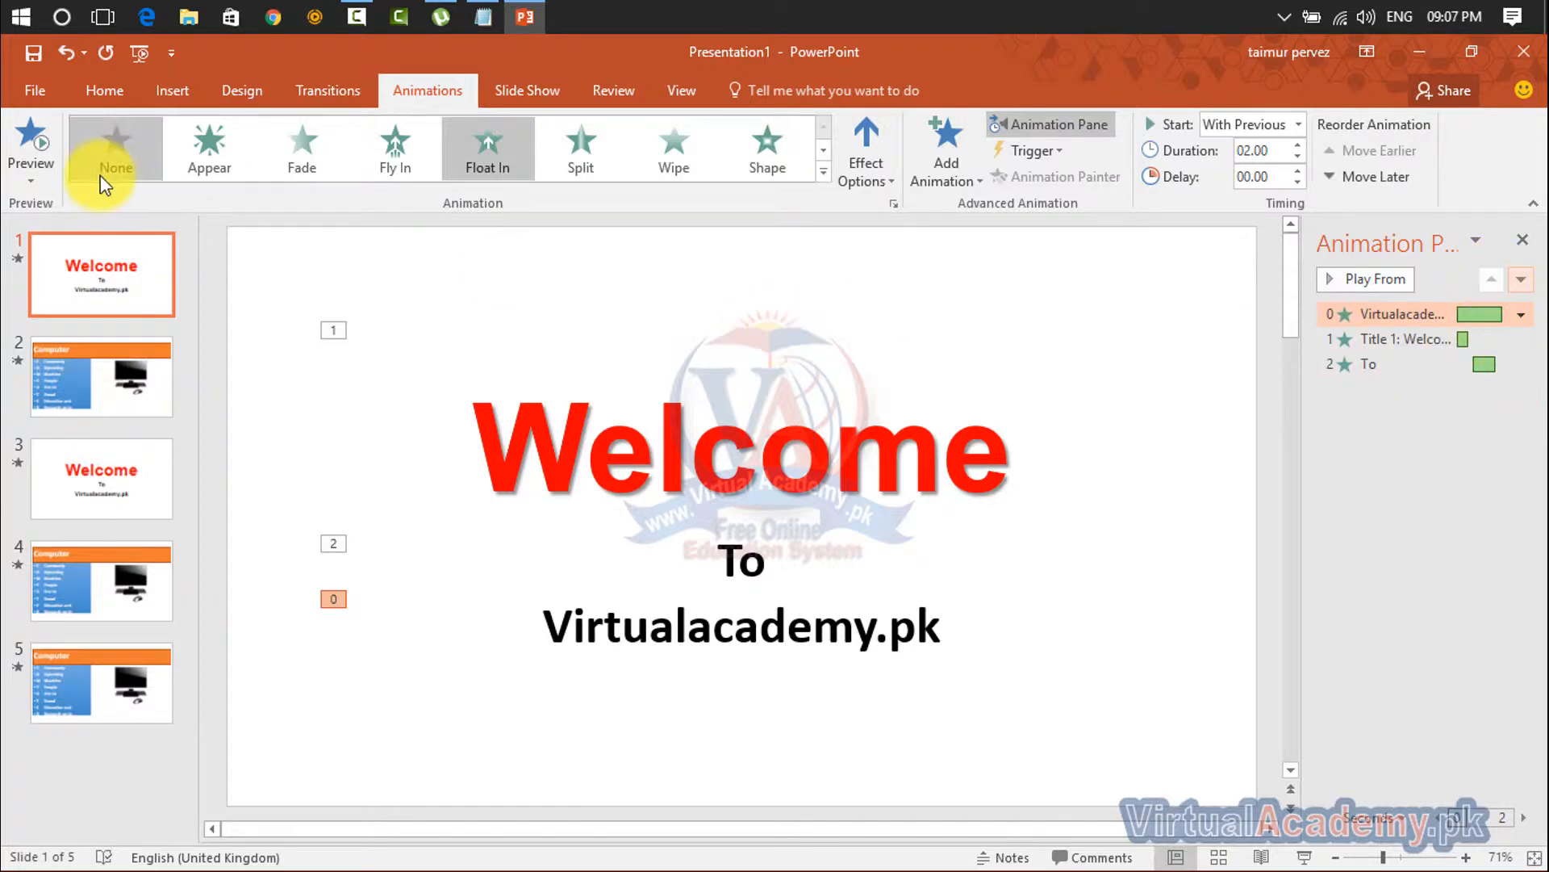
left_click(23, 147)
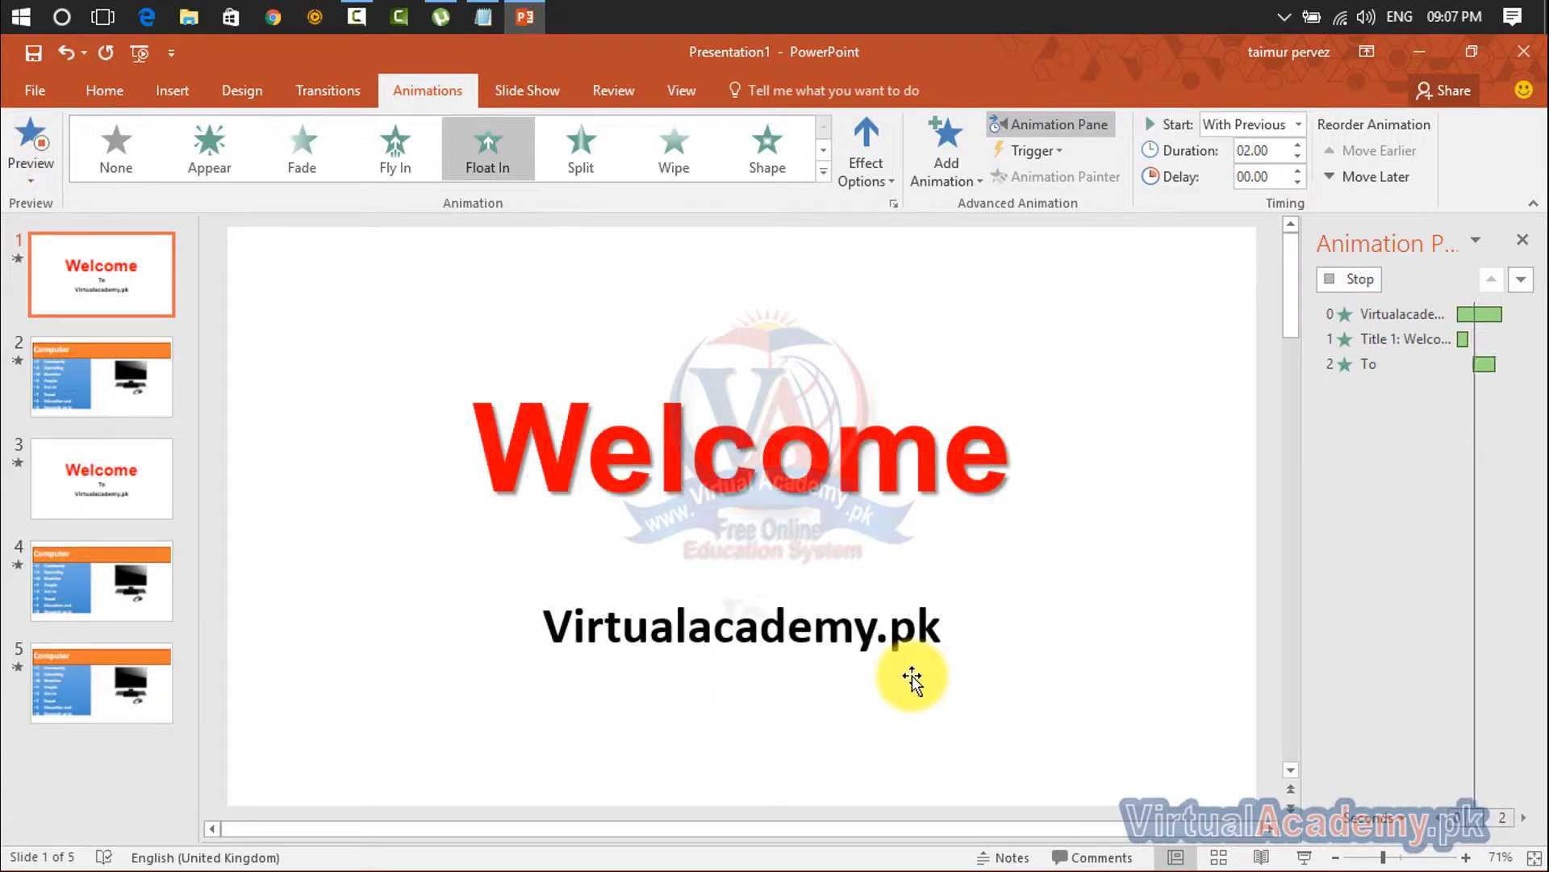
- Reorder the Virtualacademy.pk animation so it plays last on slide 1, and preview the result
left_click(1524, 282)
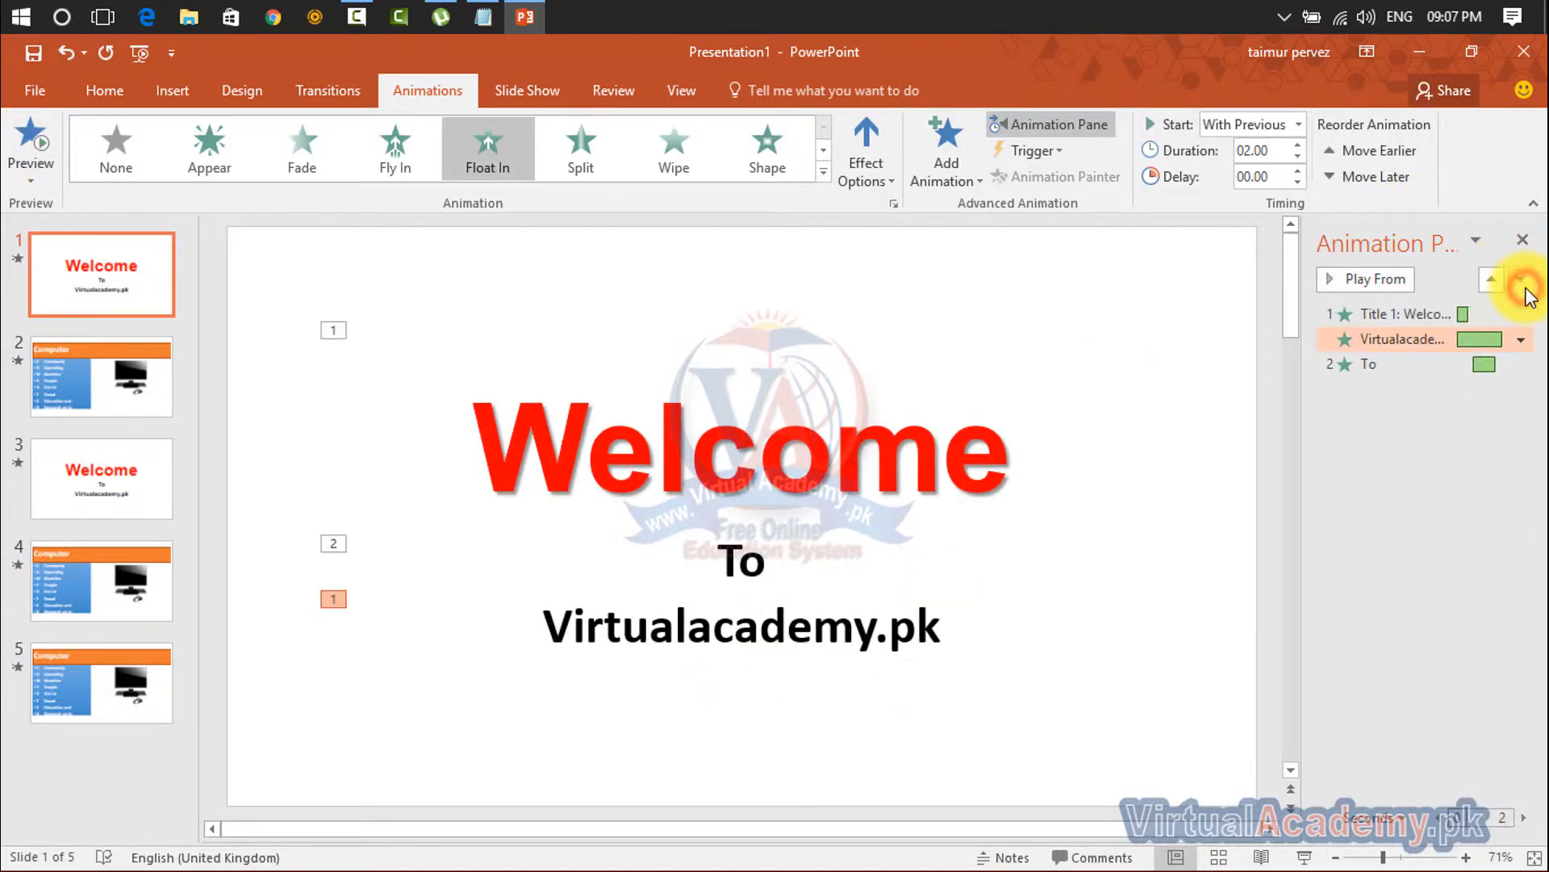
left_click(1524, 283)
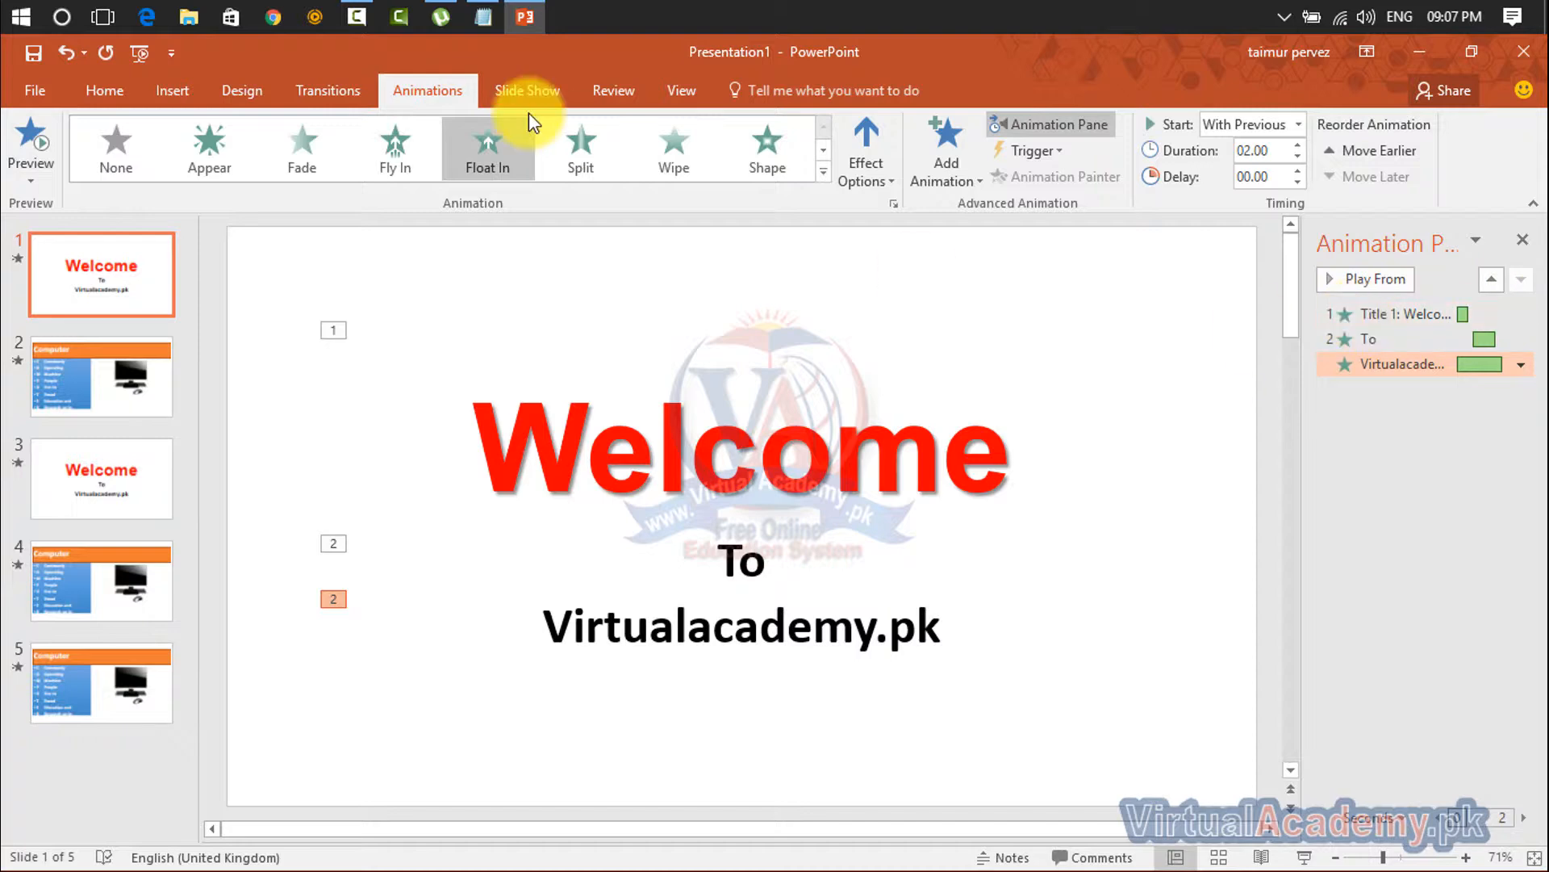
left_click(23, 131)
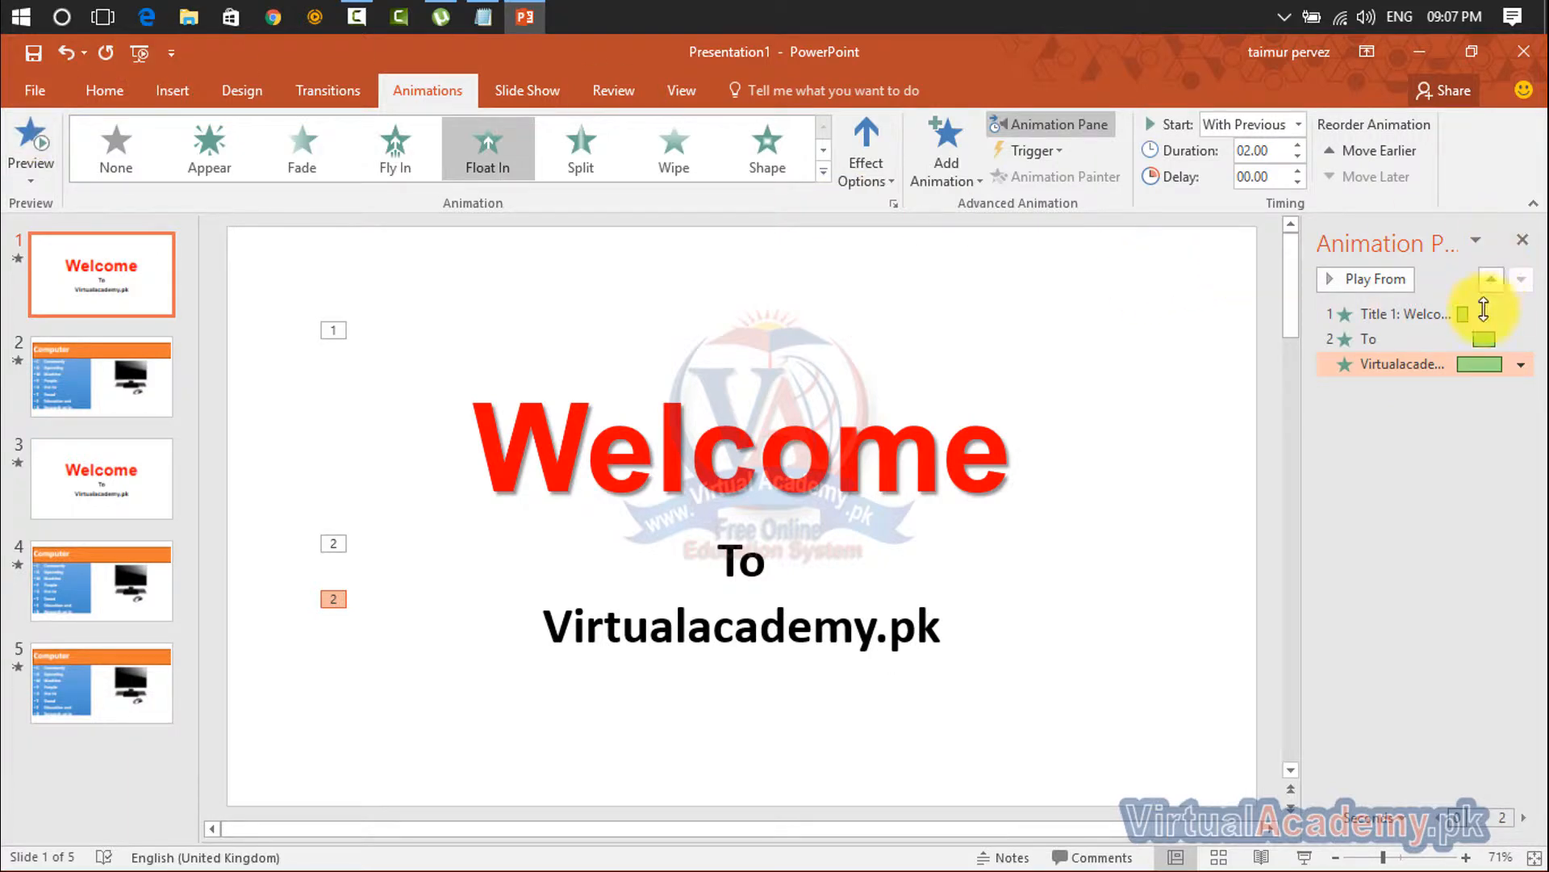
- Lengthen the Welcome title's animation to 2.80 seconds on the timeline and preview the slide
left_click(1487, 339)
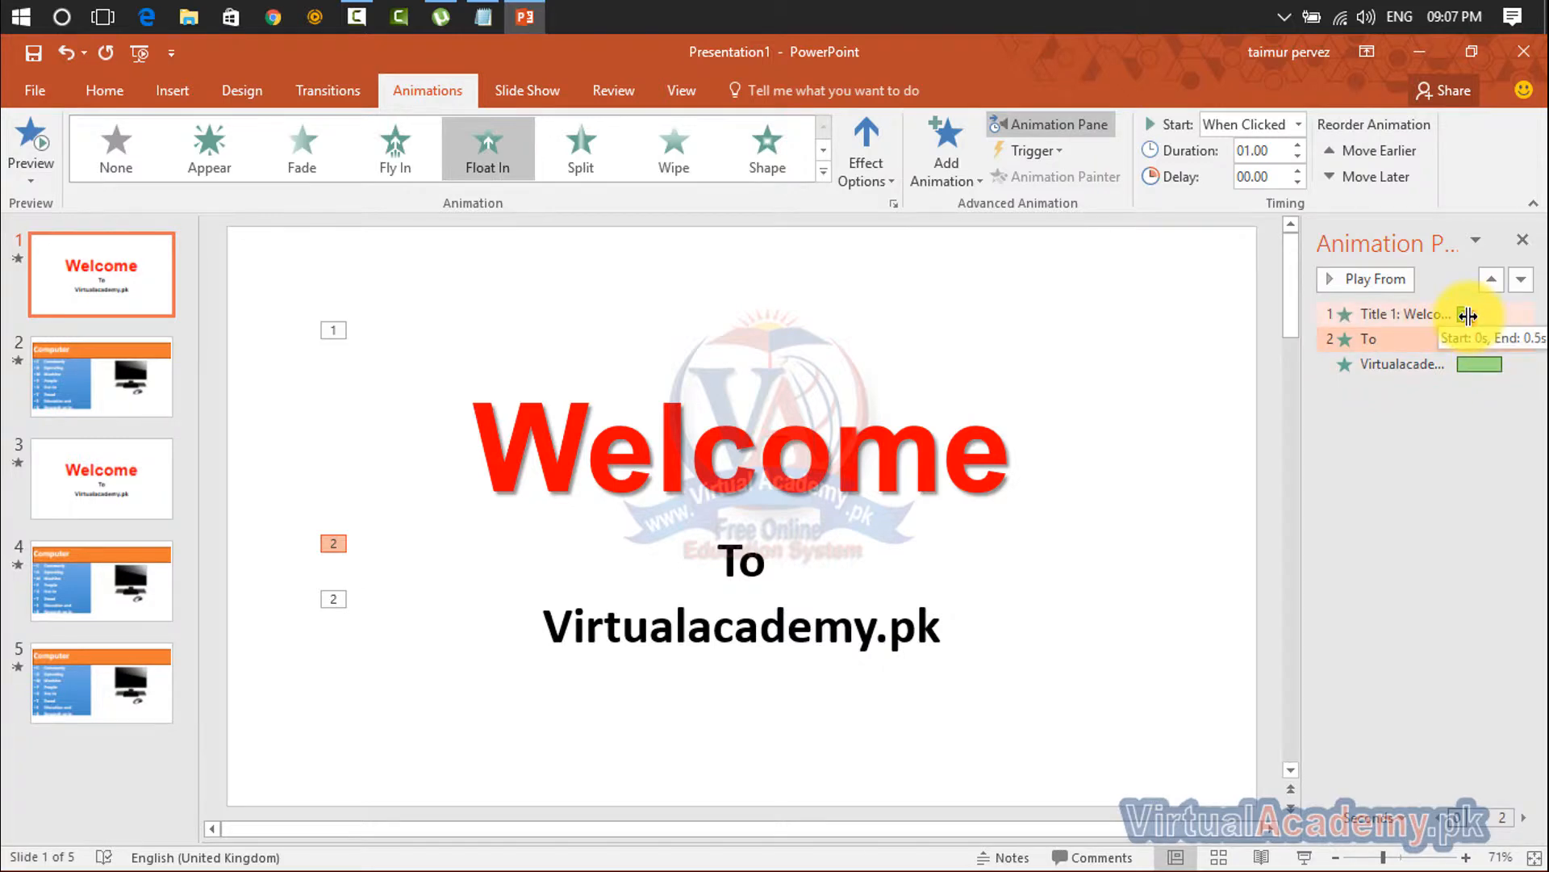
mouse_move(1467, 315)
left_mouse_down()
mouse_move(1520, 313)
mouse_move(1420, 315)
mouse_move(1504, 313)
mouse_move(1483, 318)
left_mouse_up()
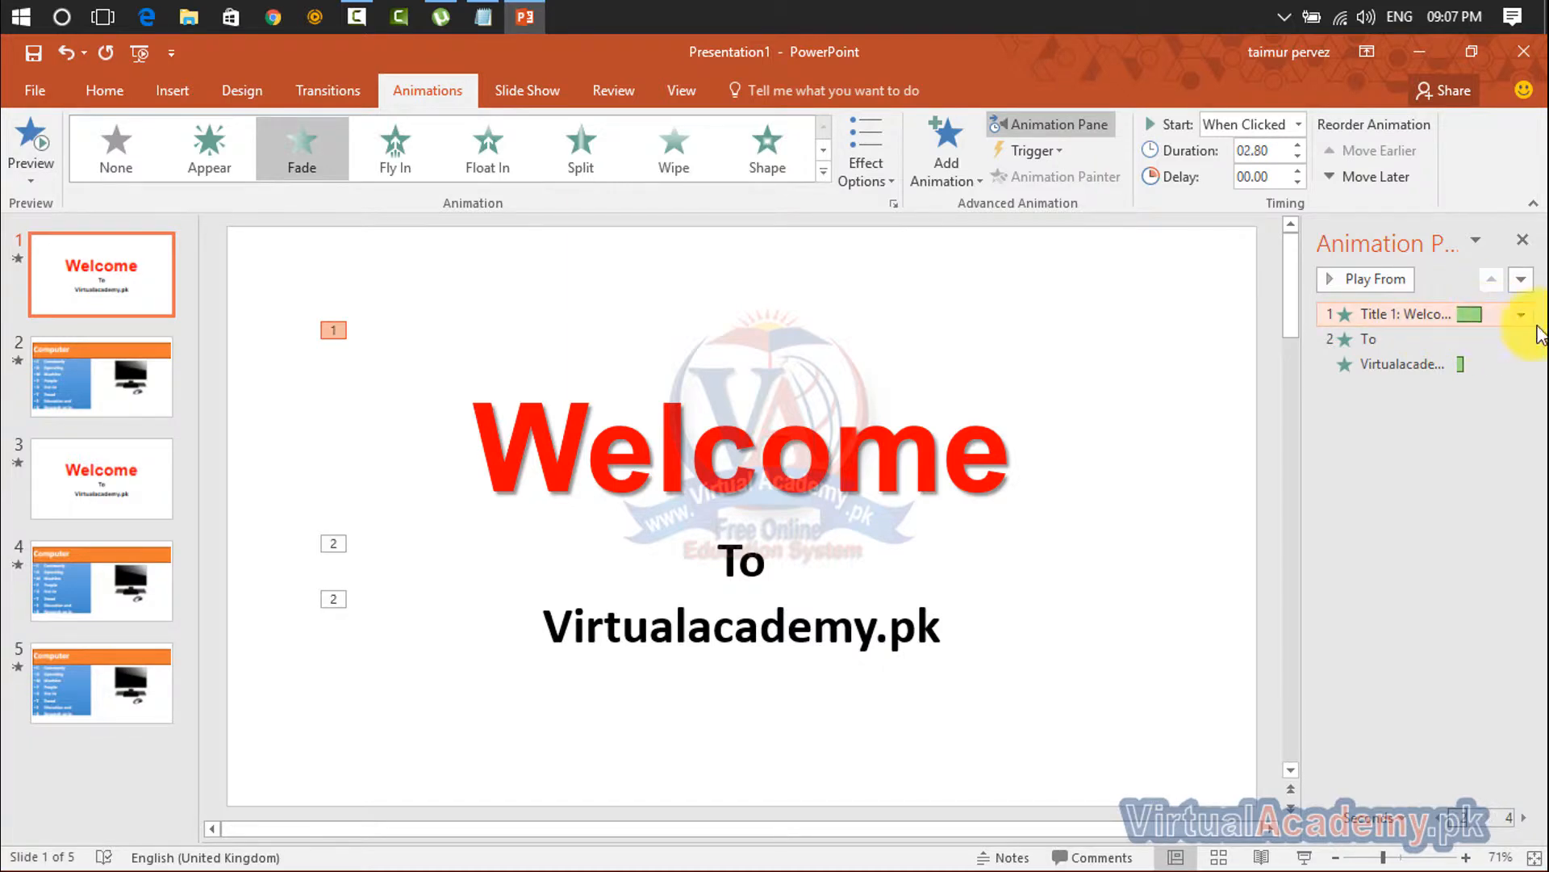
left_click(30, 143)
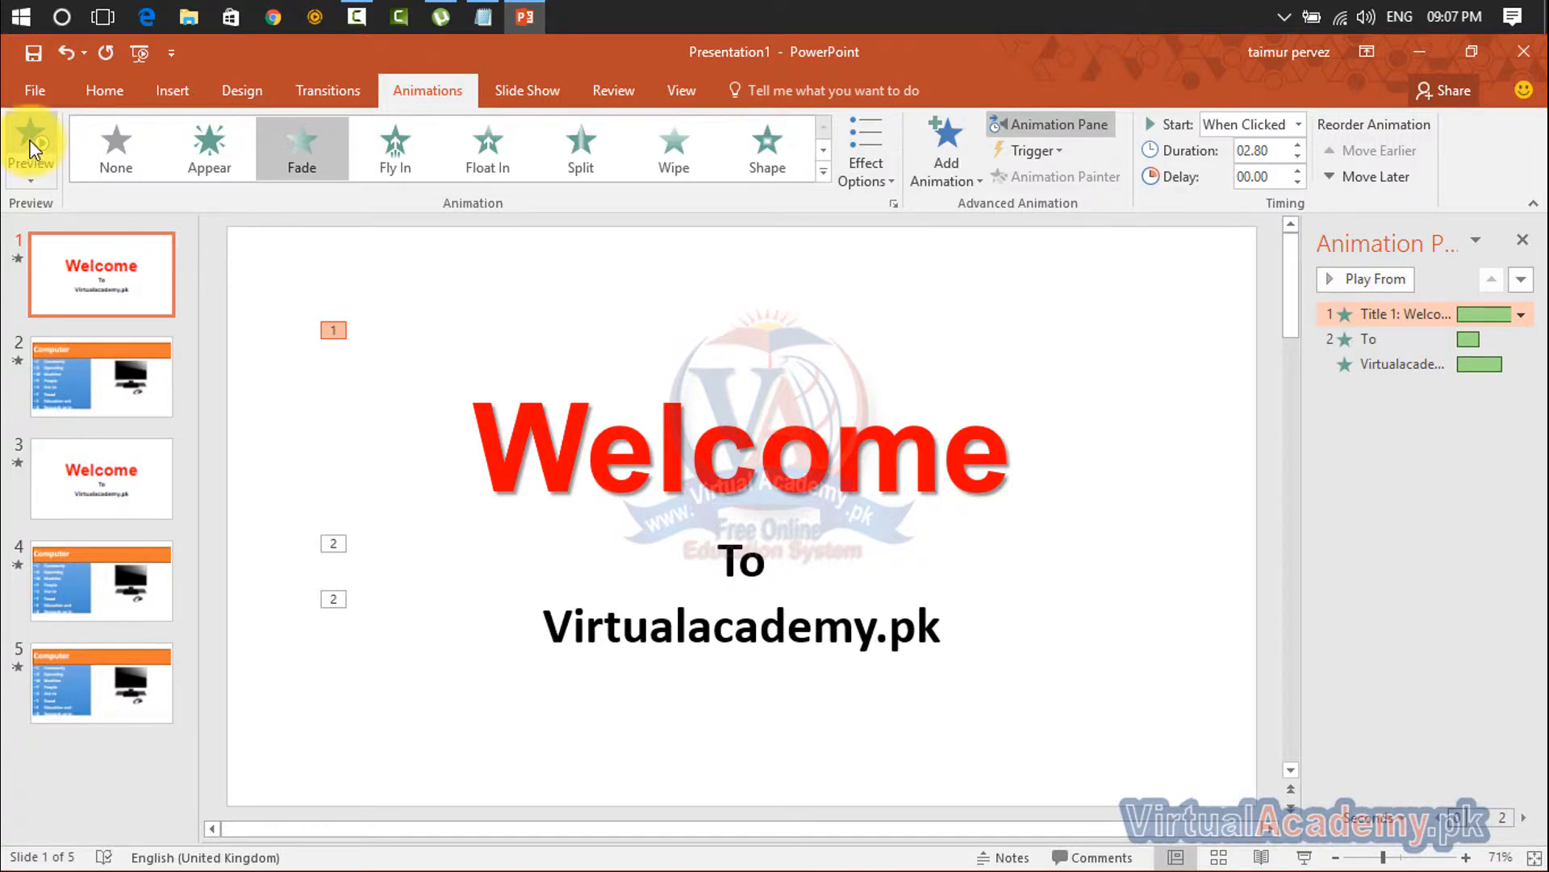
- Look at the trigger and start timing options available for the Welcome title's animation
left_click(1041, 150)
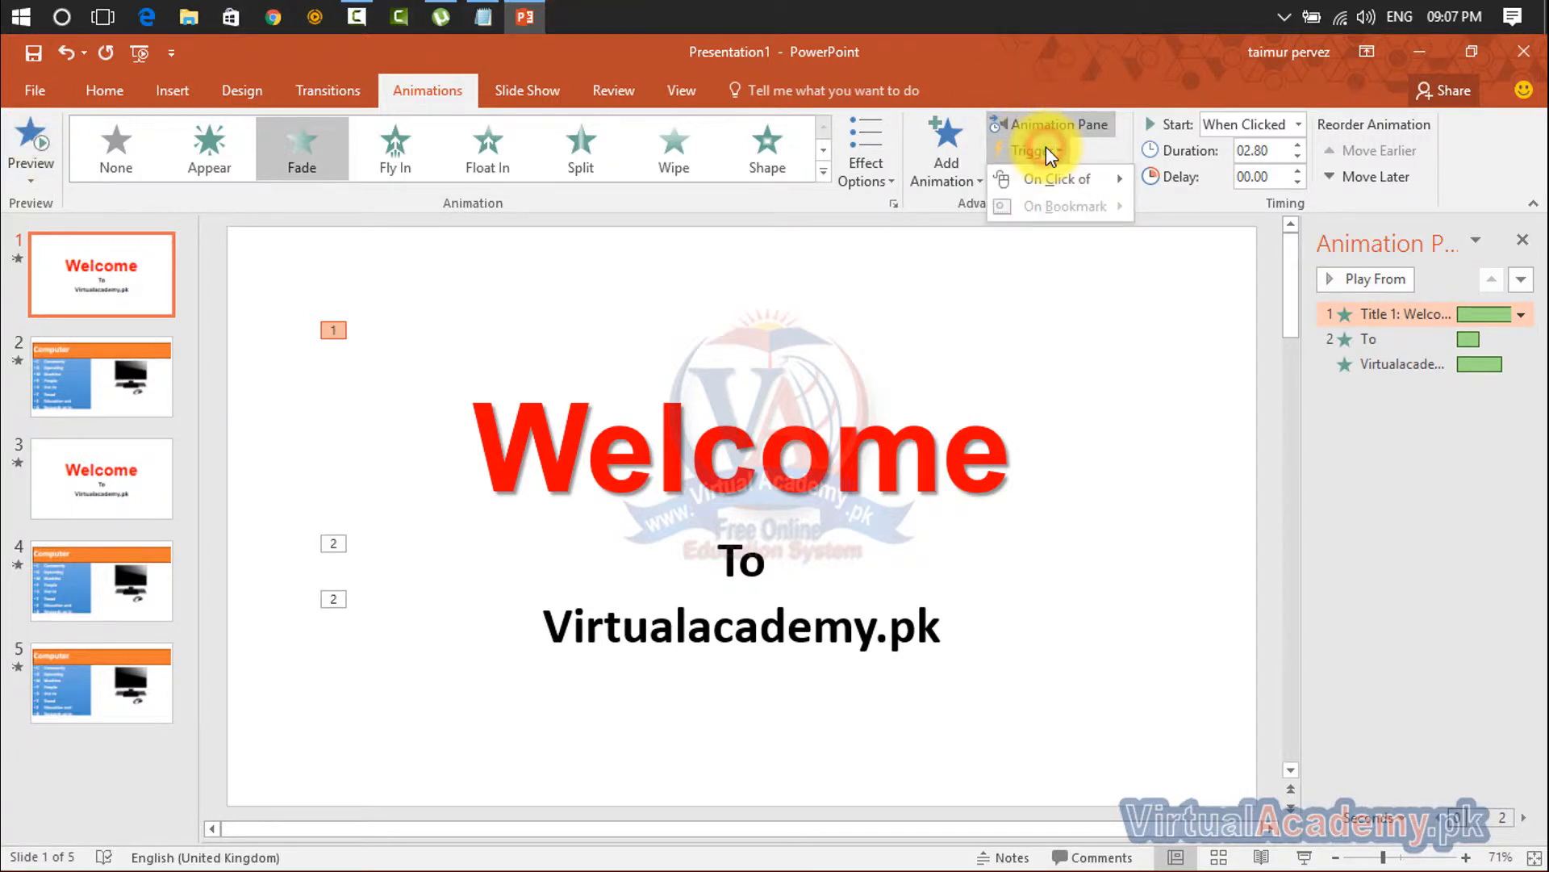
mouse_move(1096, 172)
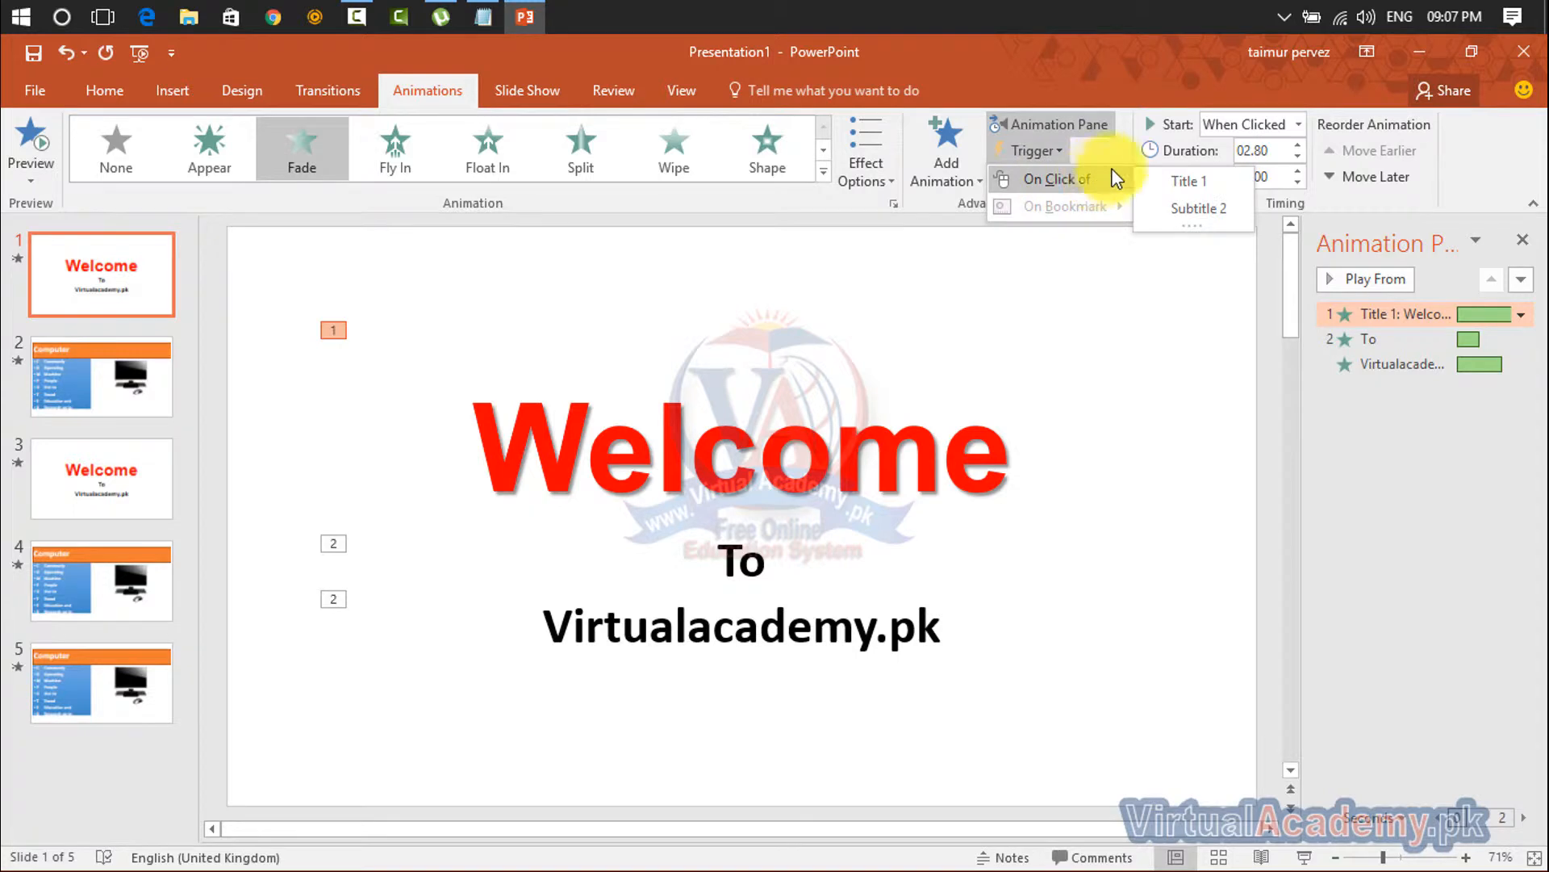
left_click(1129, 76)
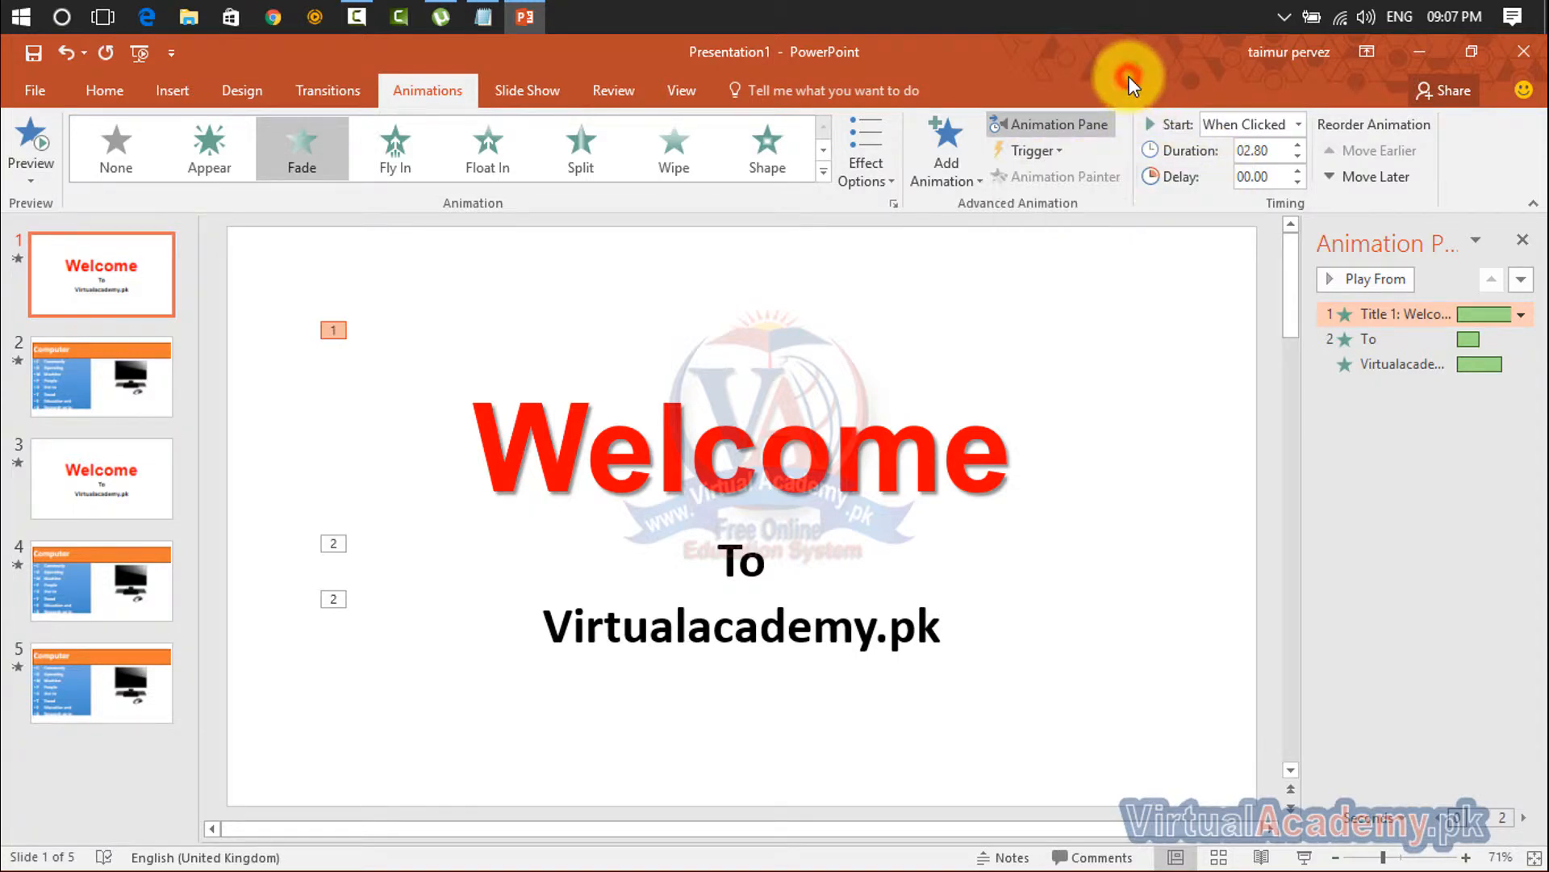
left_click(1298, 126)
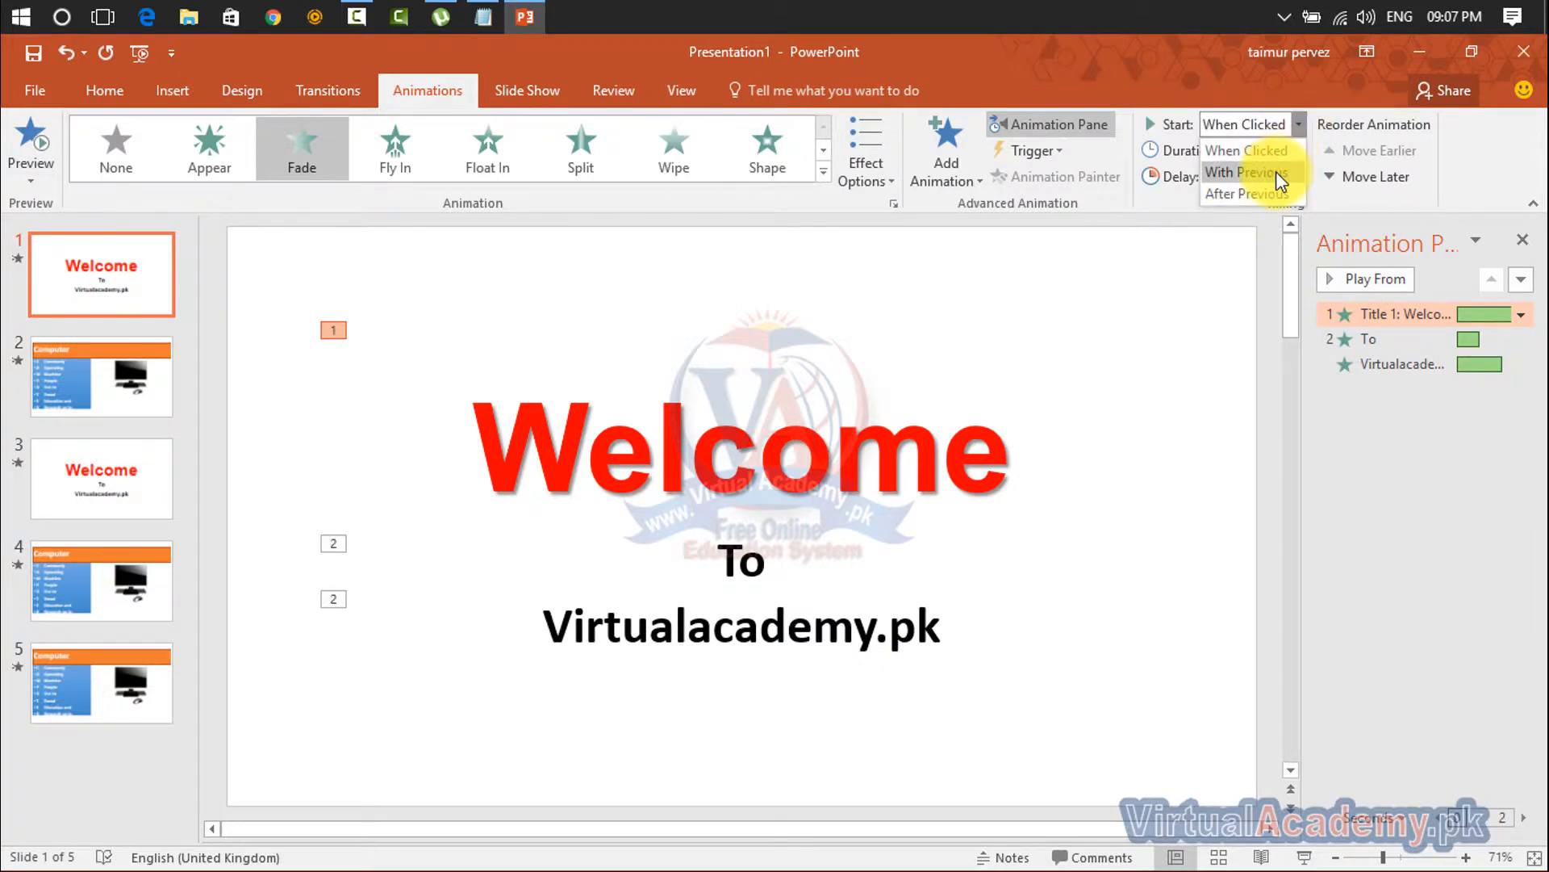
left_click(1222, 283)
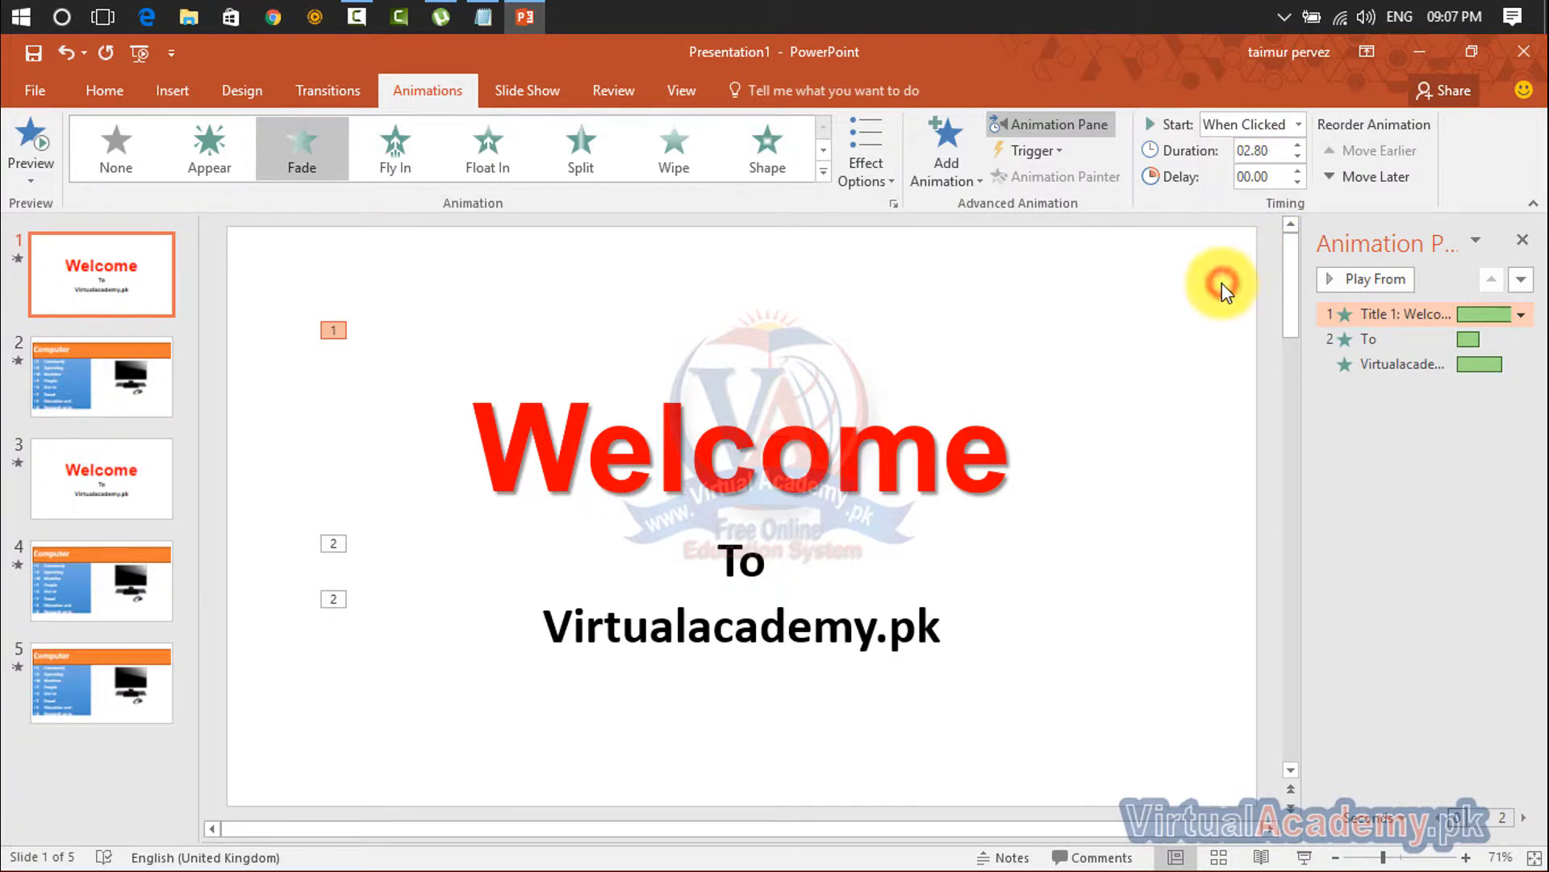
- Set the Welcome title's animation duration to 01.80 and its delay to 00.08
left_click(791, 476)
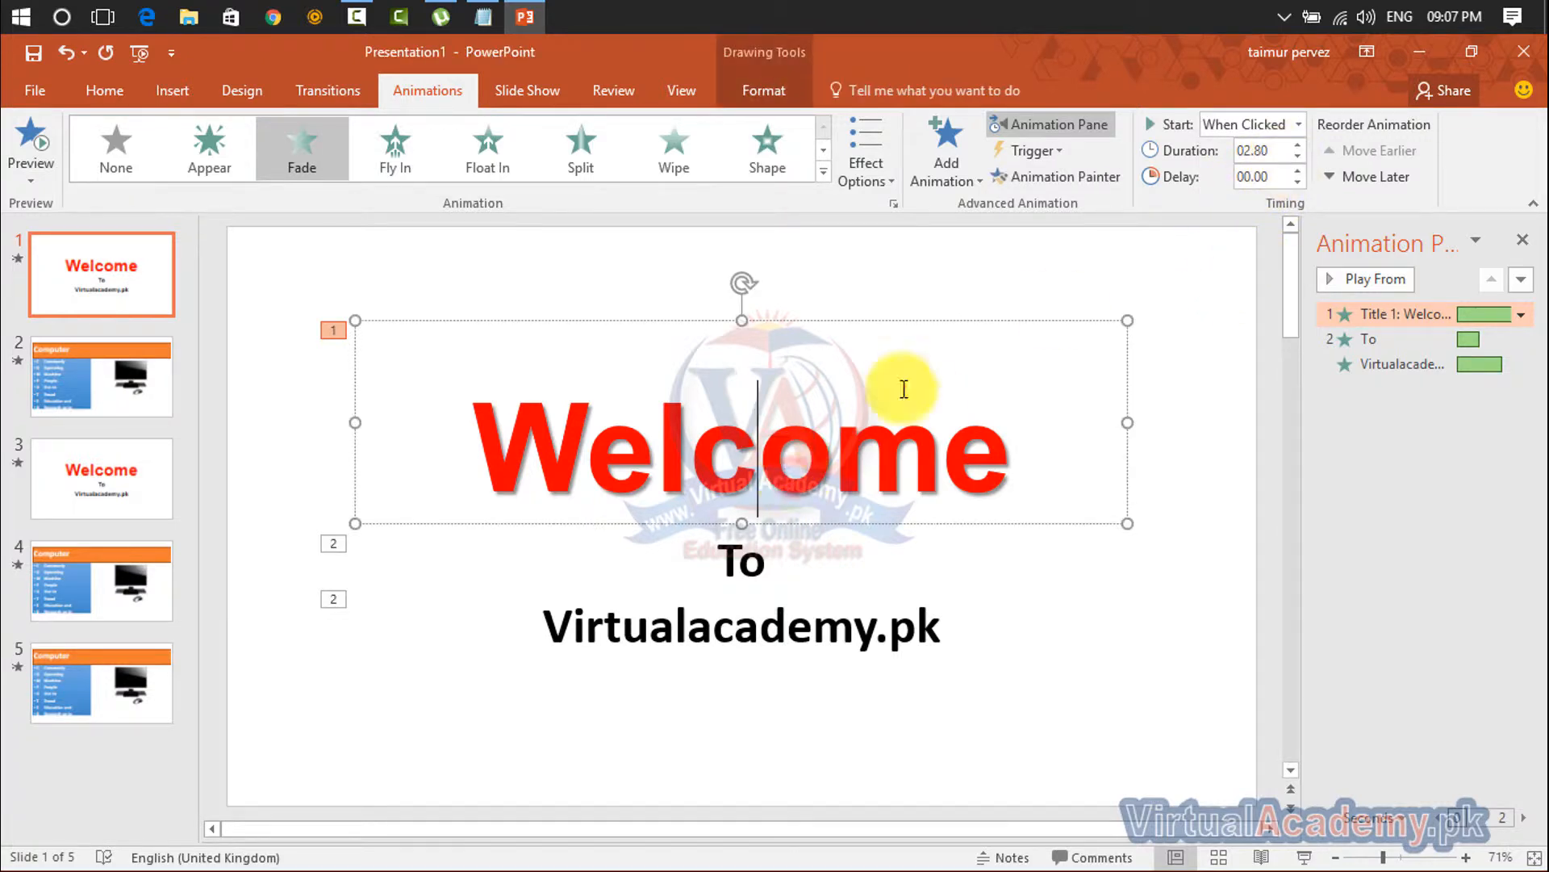
left_click_drag(1024, 462, 582, 530)
right_click(581, 529)
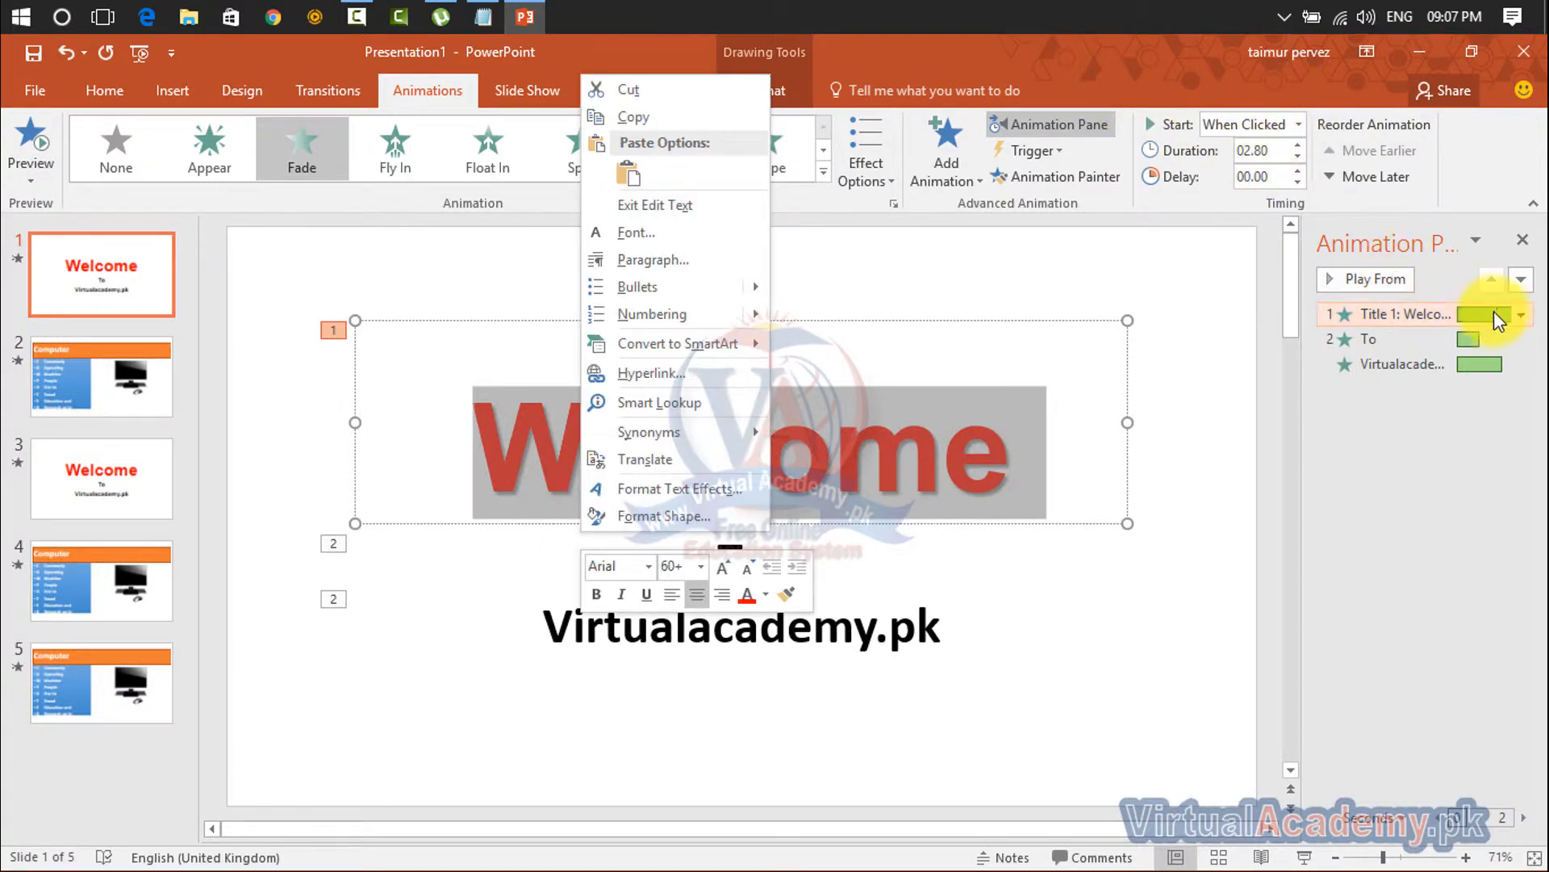
left_click(1252, 161)
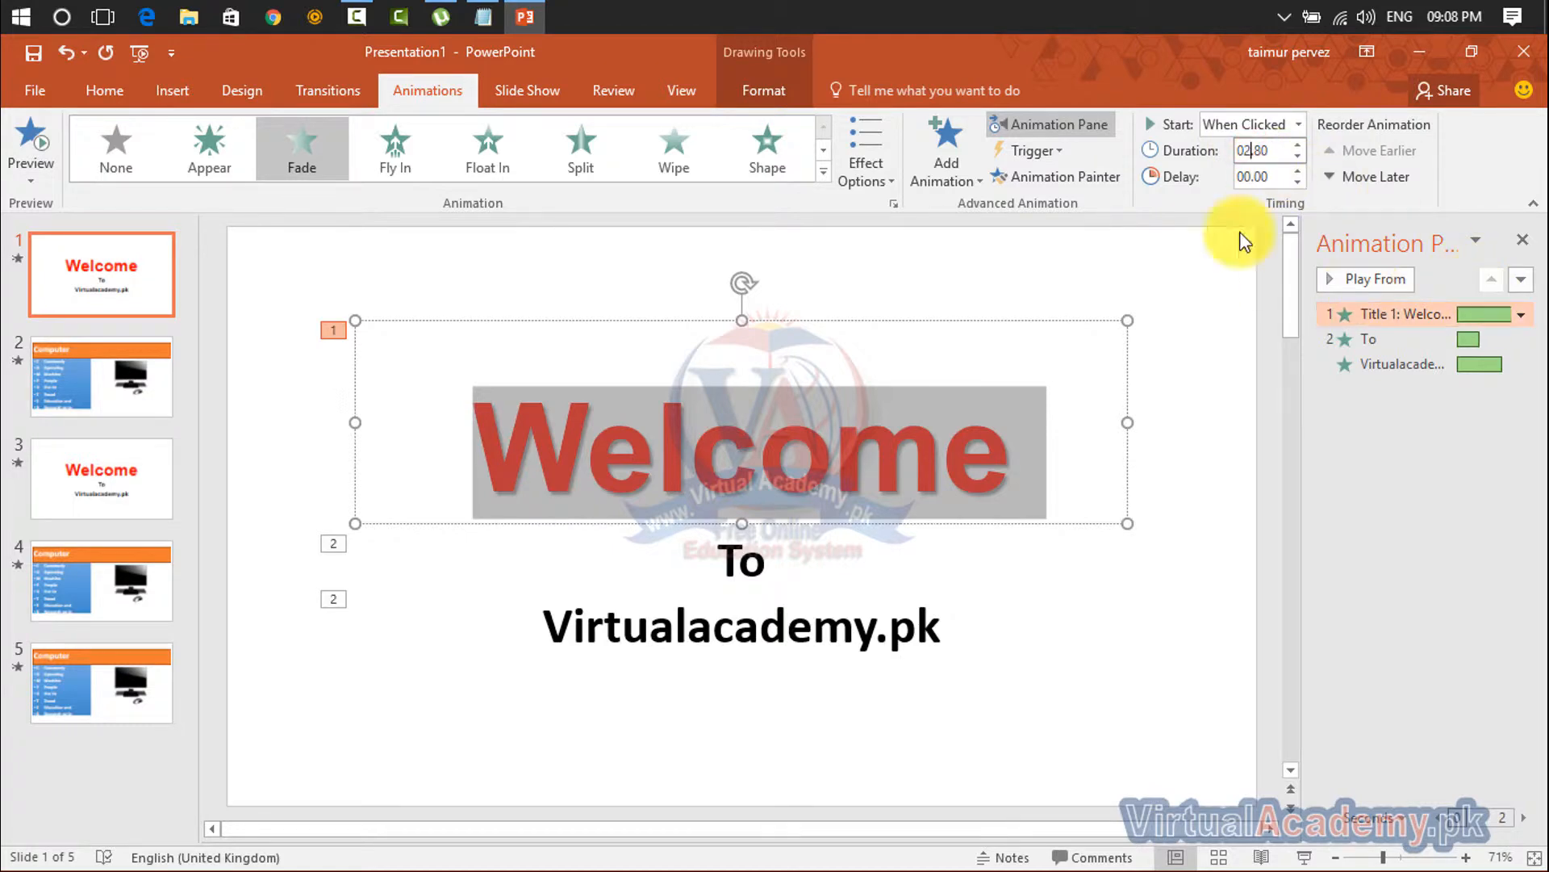
left_click(1256, 147)
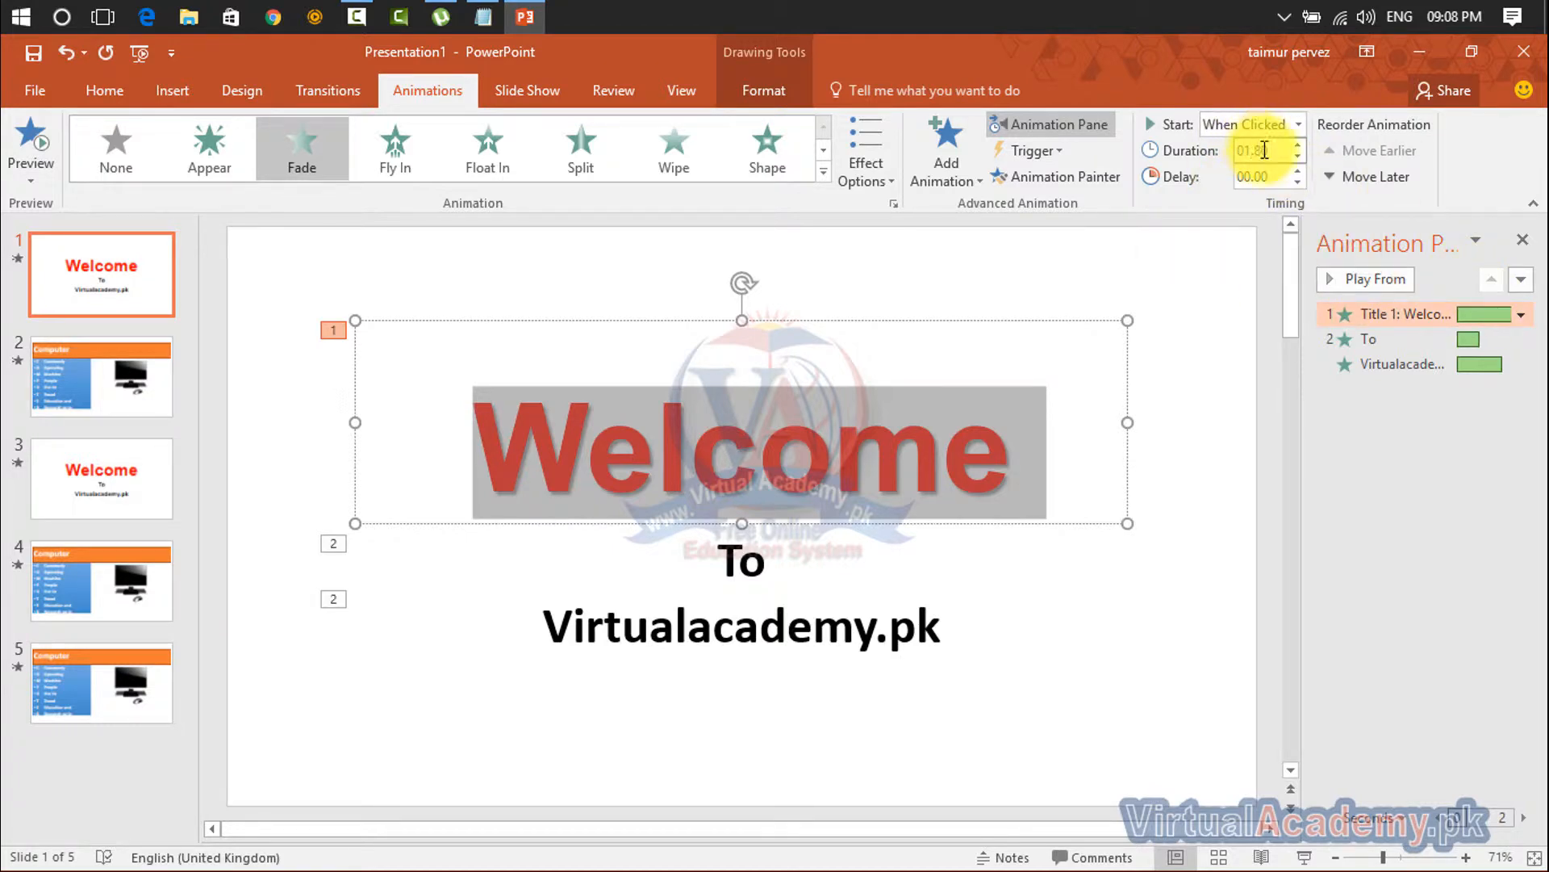
left_click(1252, 179)
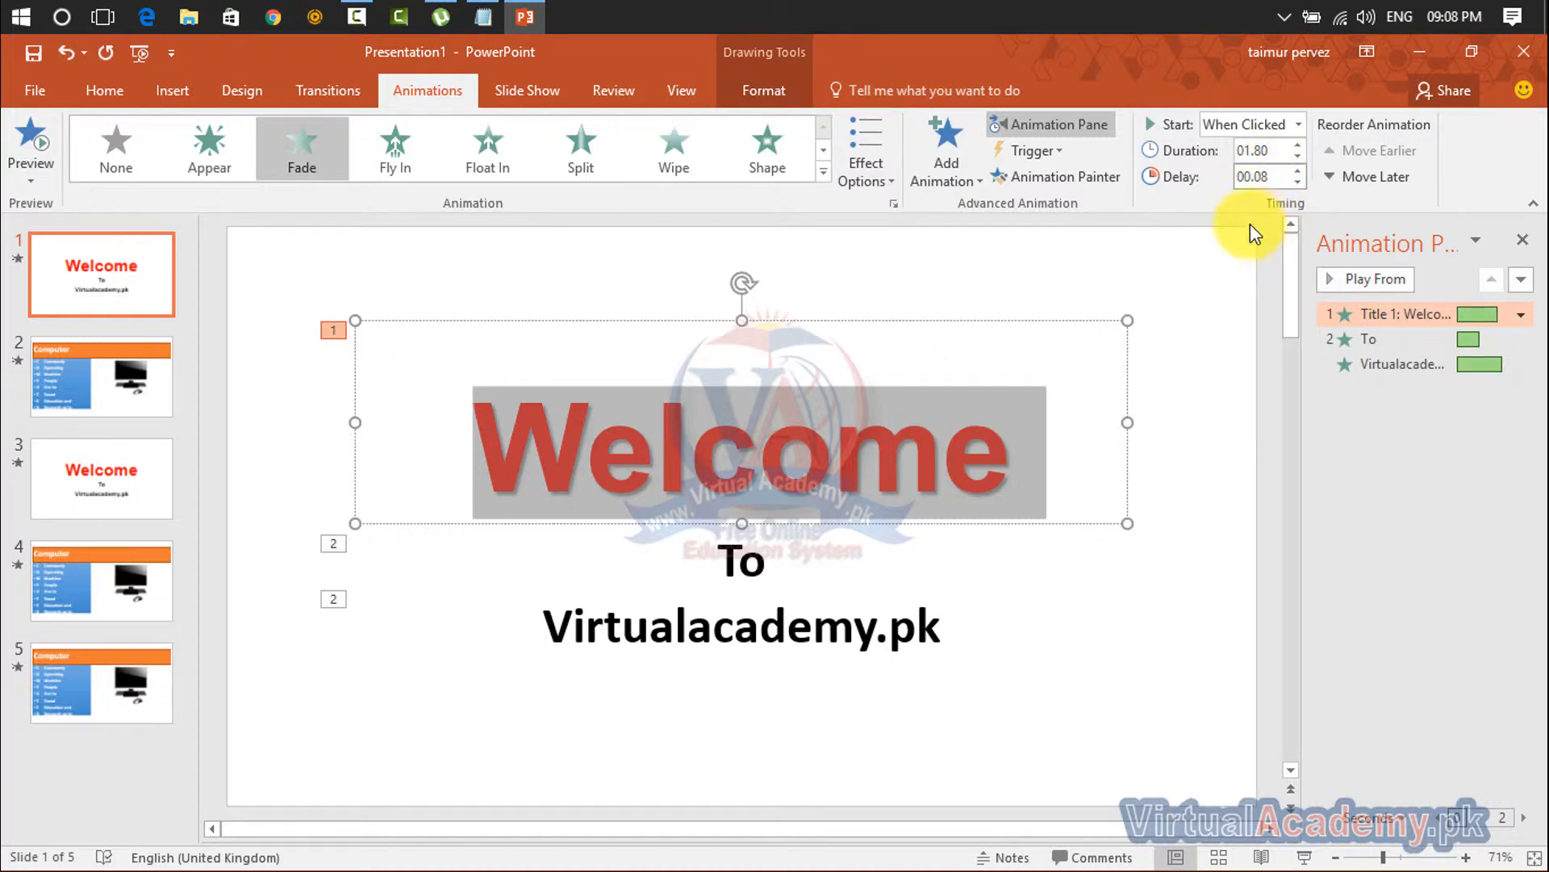
left_click(1214, 253)
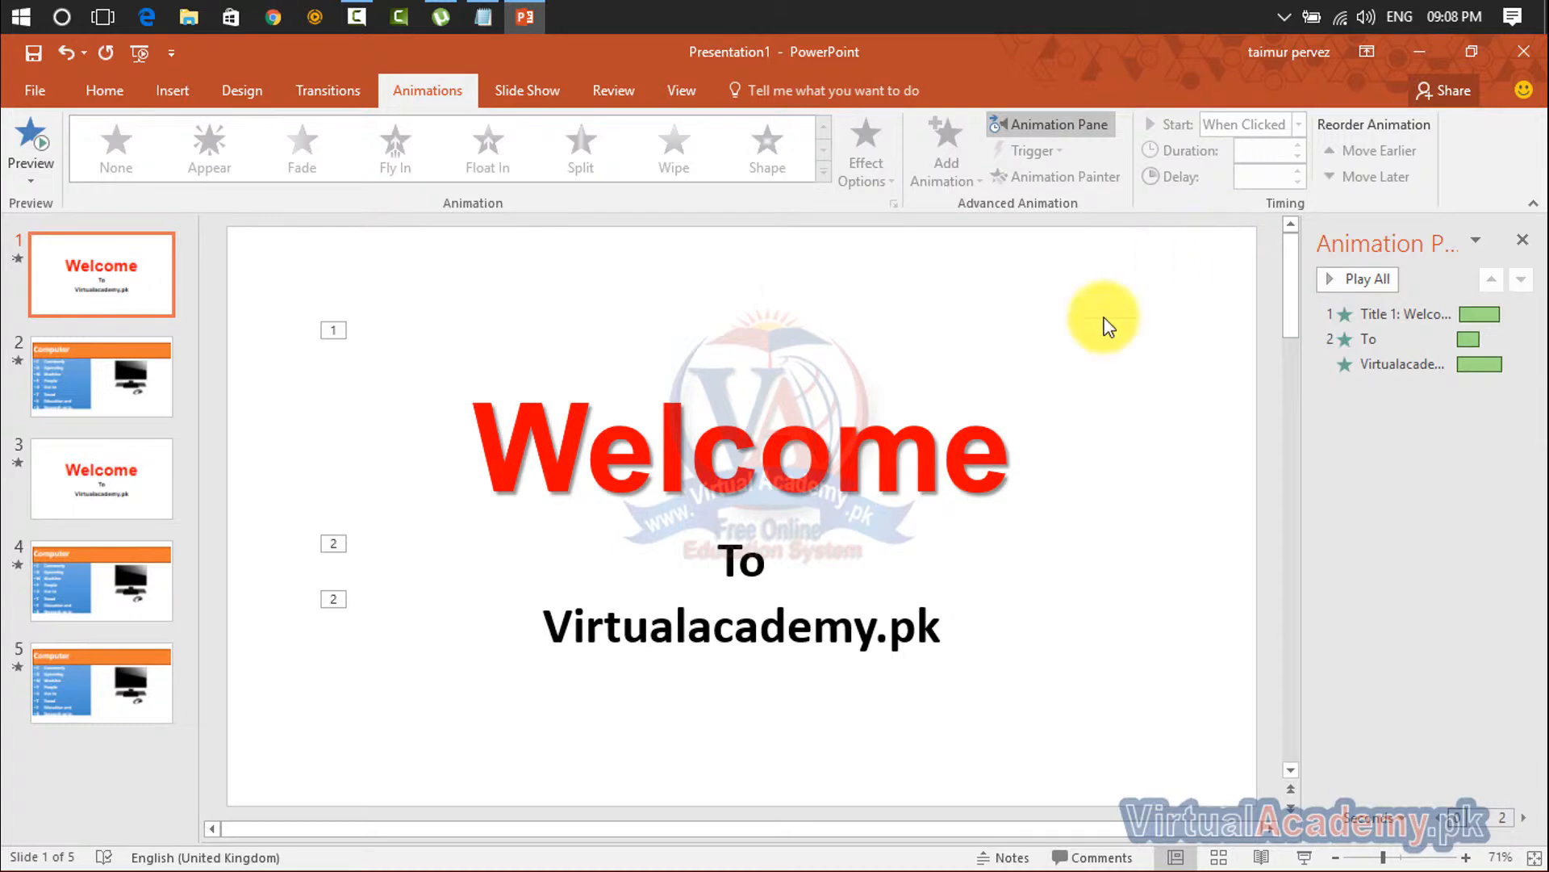
- Move the Welcome title's animation one place later in the order and return it to first place
left_click(928, 449)
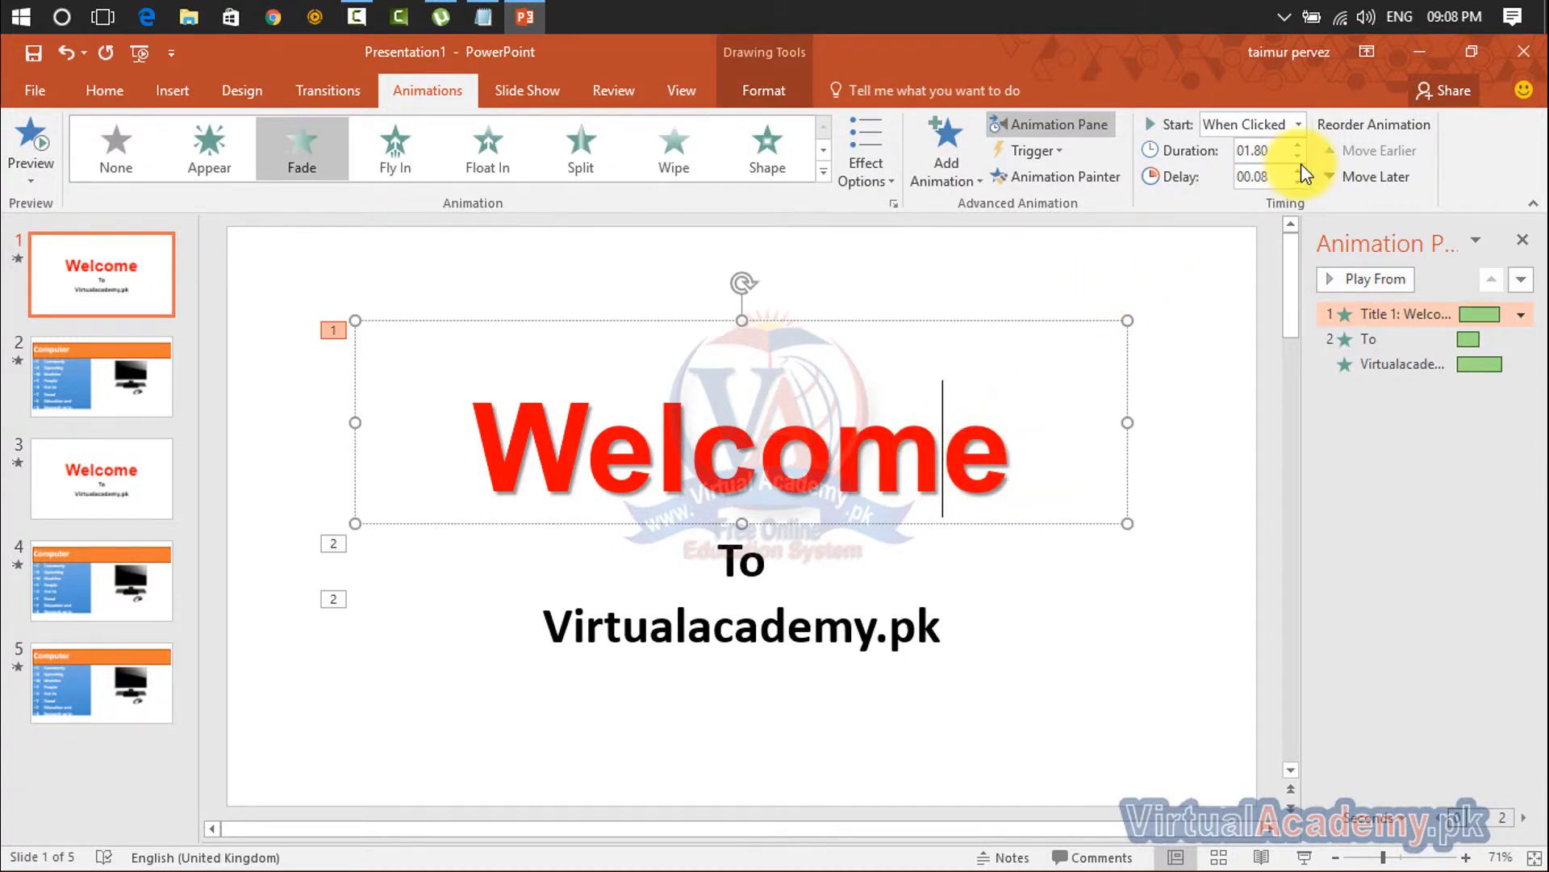
left_click(1333, 173)
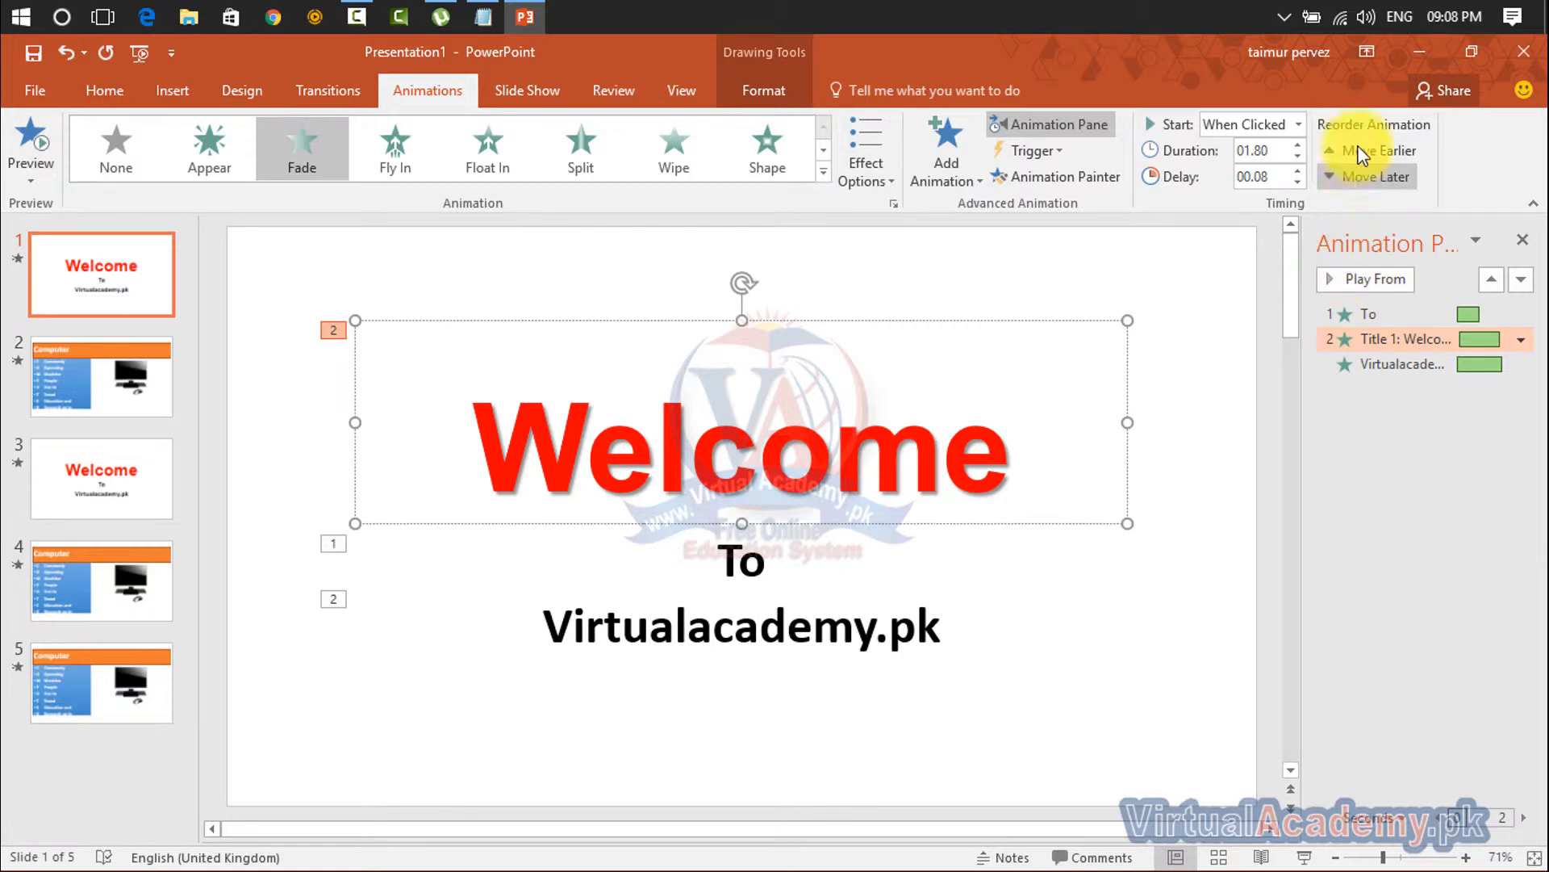
left_click(1349, 153)
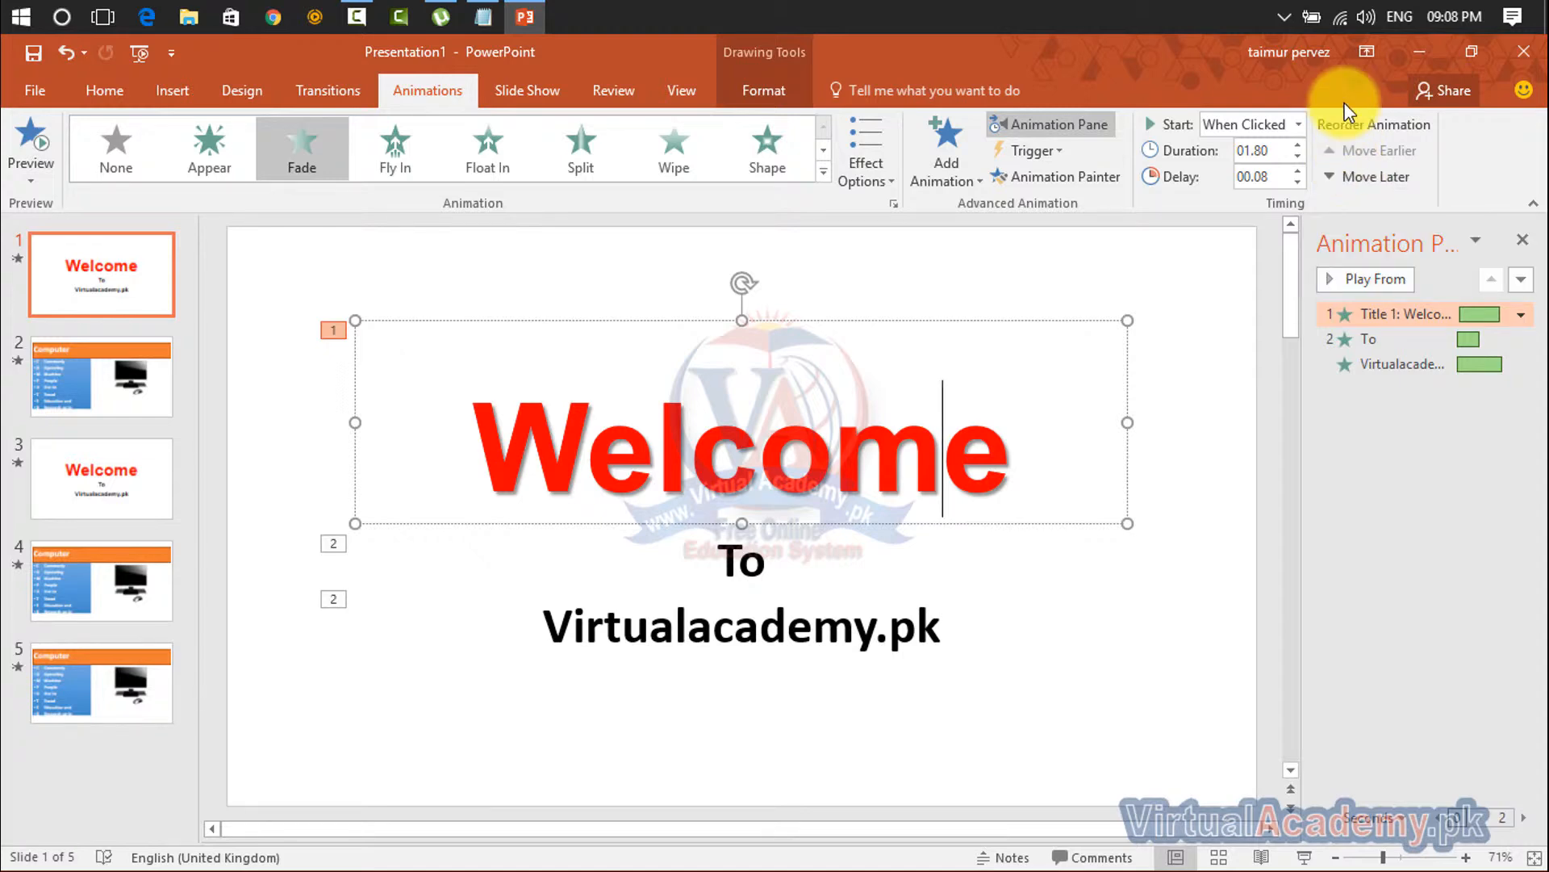
- Copy the Welcome title's animation onto the subtitle with Animation Painter and play all of the slide's animations
left_click(1067, 178)
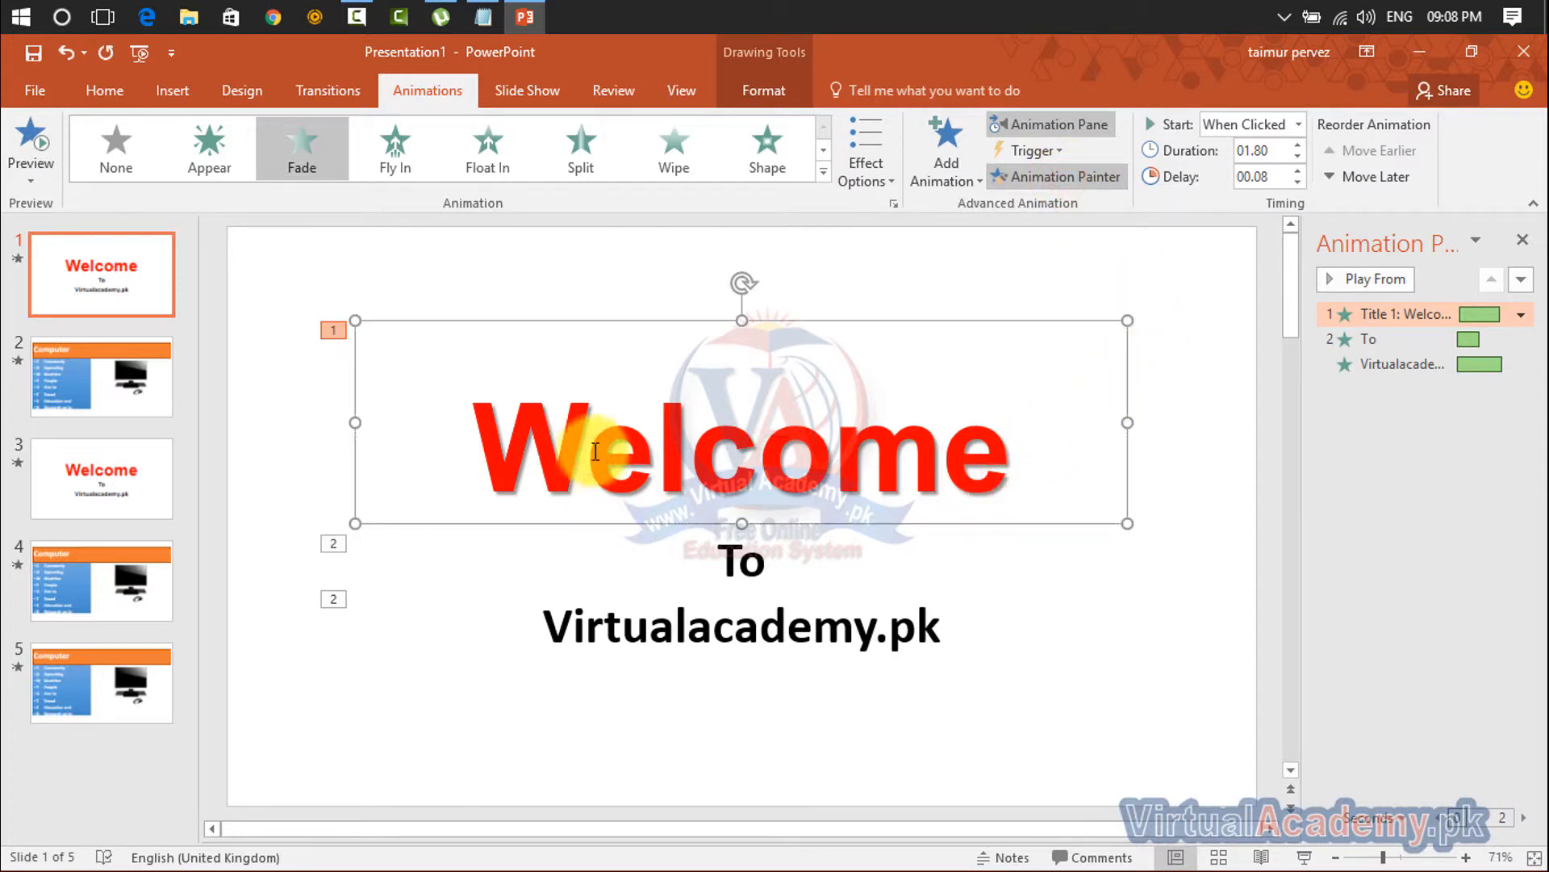
left_click(730, 566)
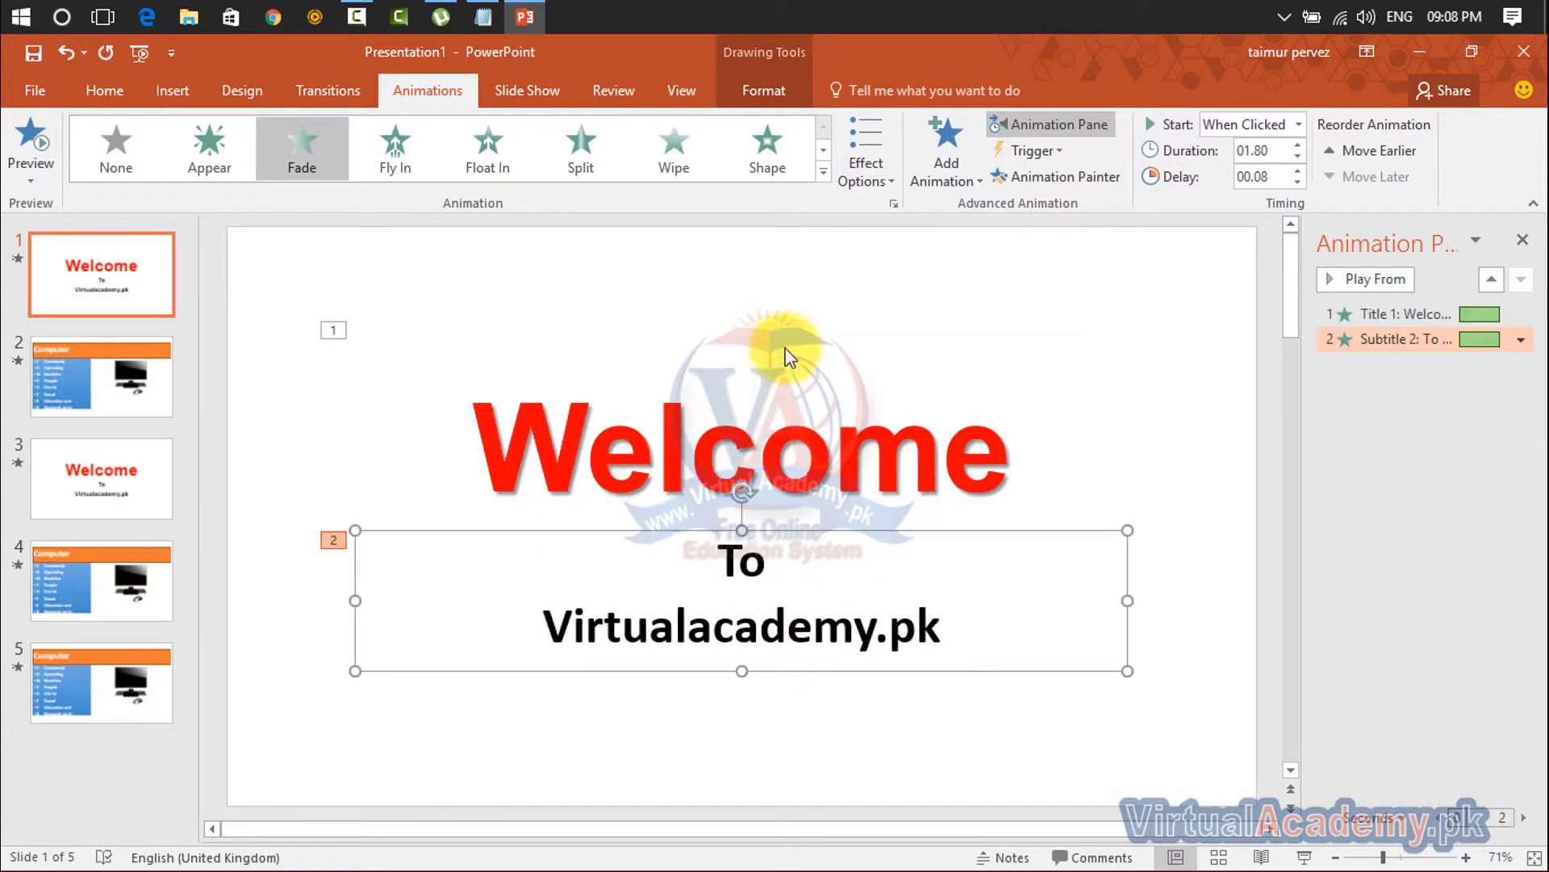
left_click(870, 164)
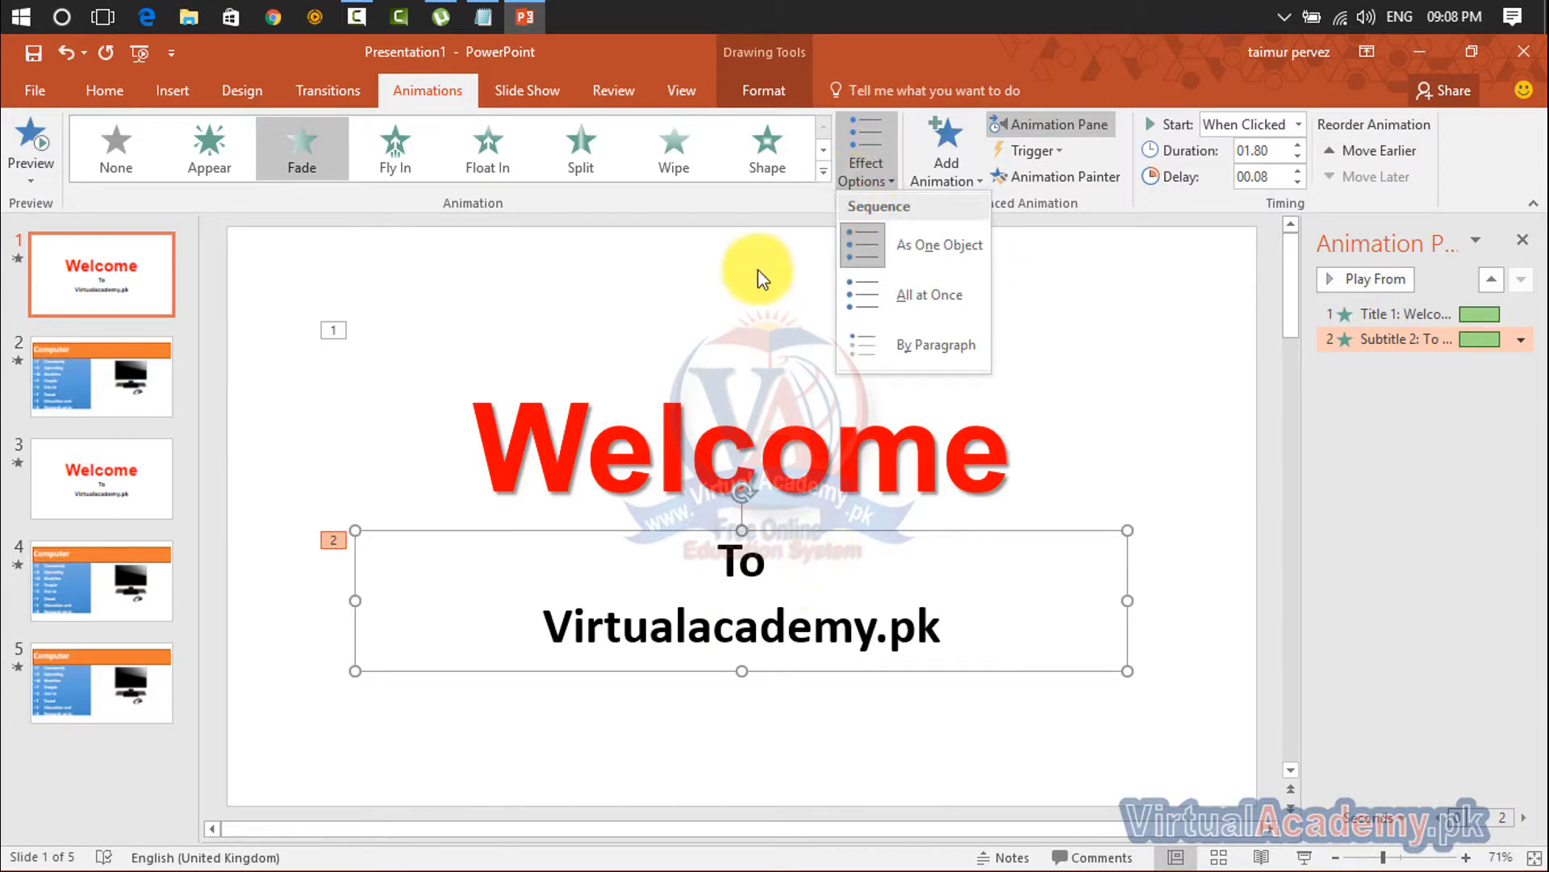
left_click(729, 297)
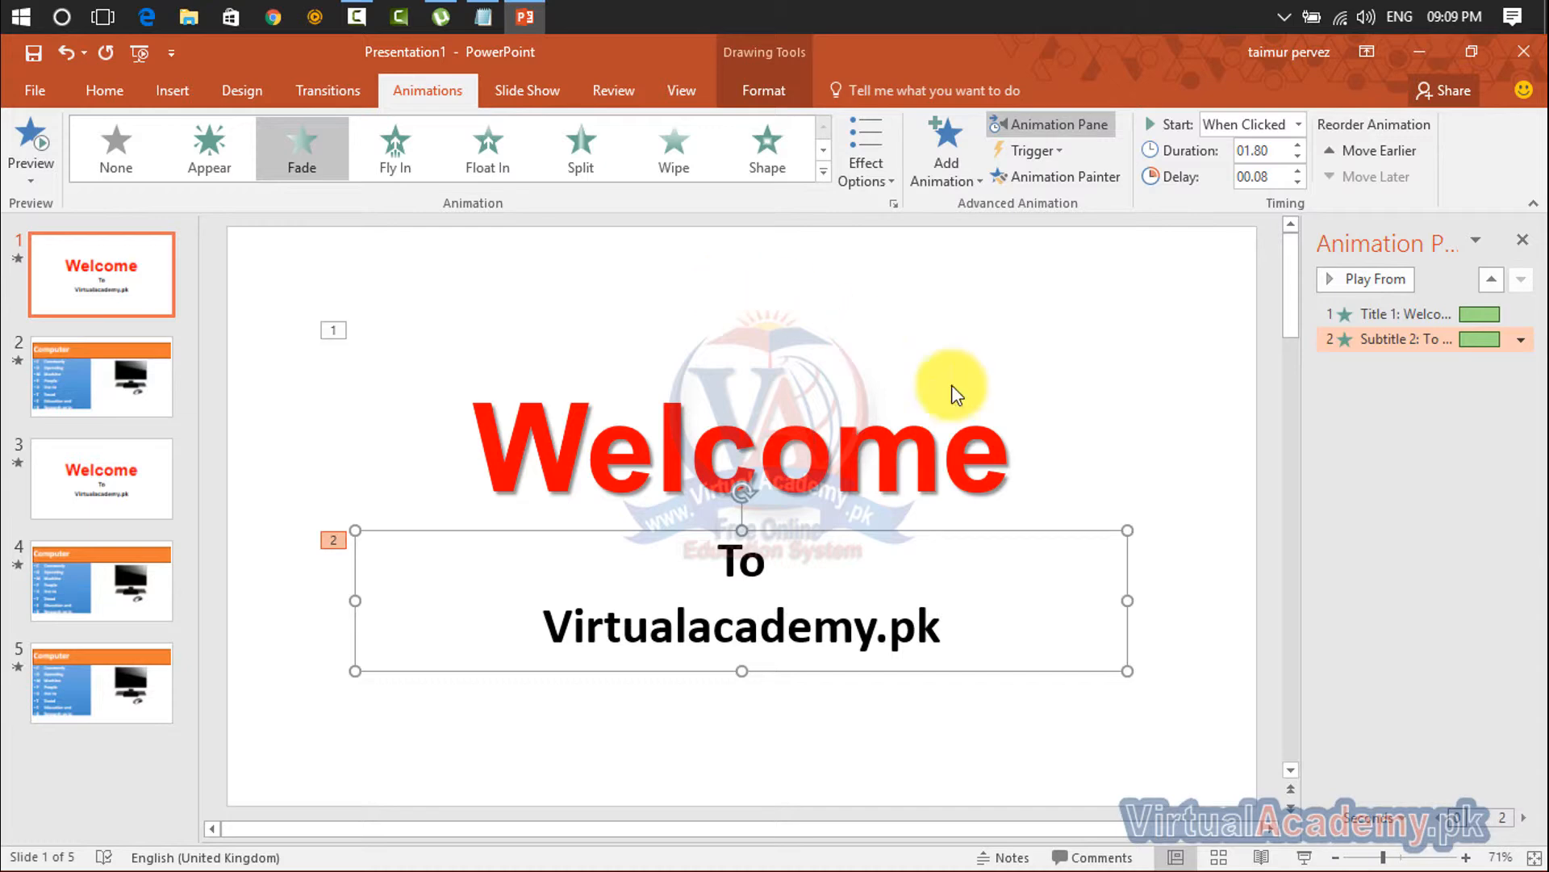
left_click(1377, 494)
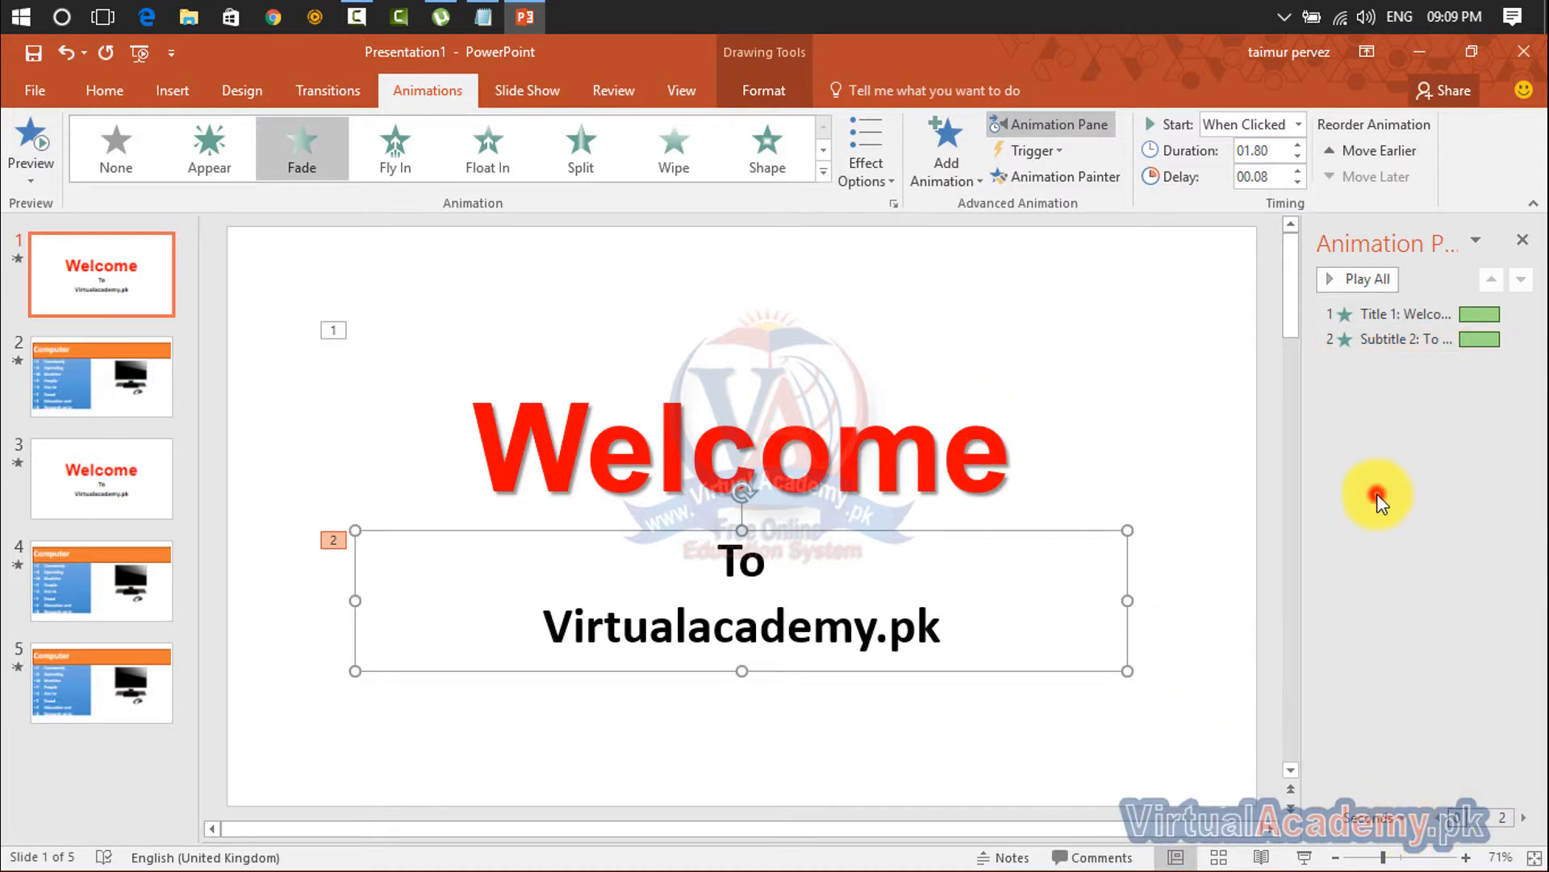
left_click(1351, 292)
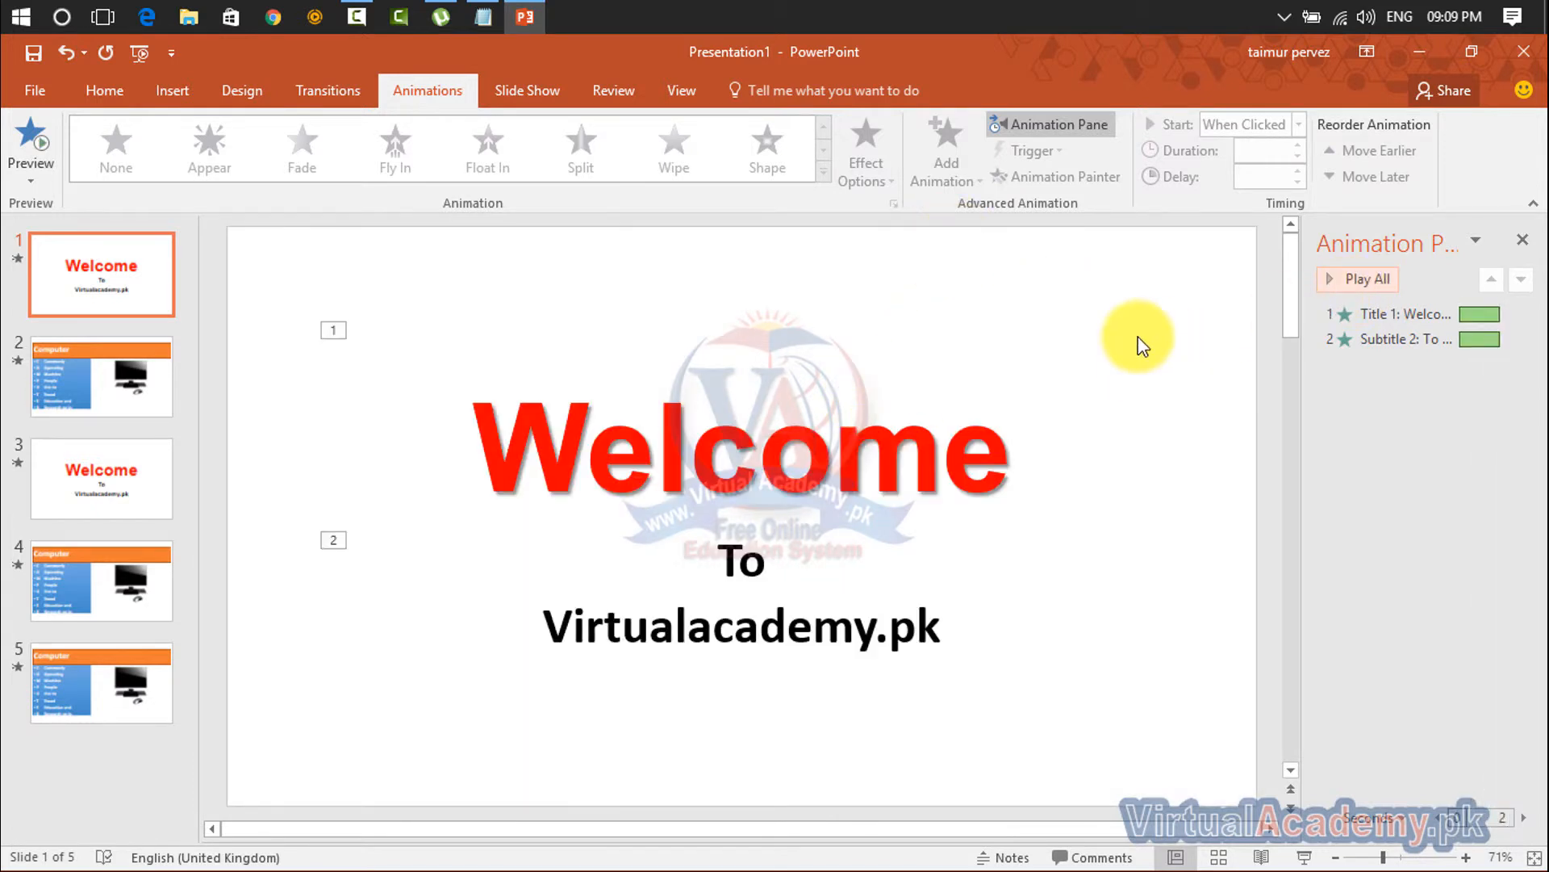
- Run the slide show from the first slide through to its end and return to editing
left_click(759, 484)
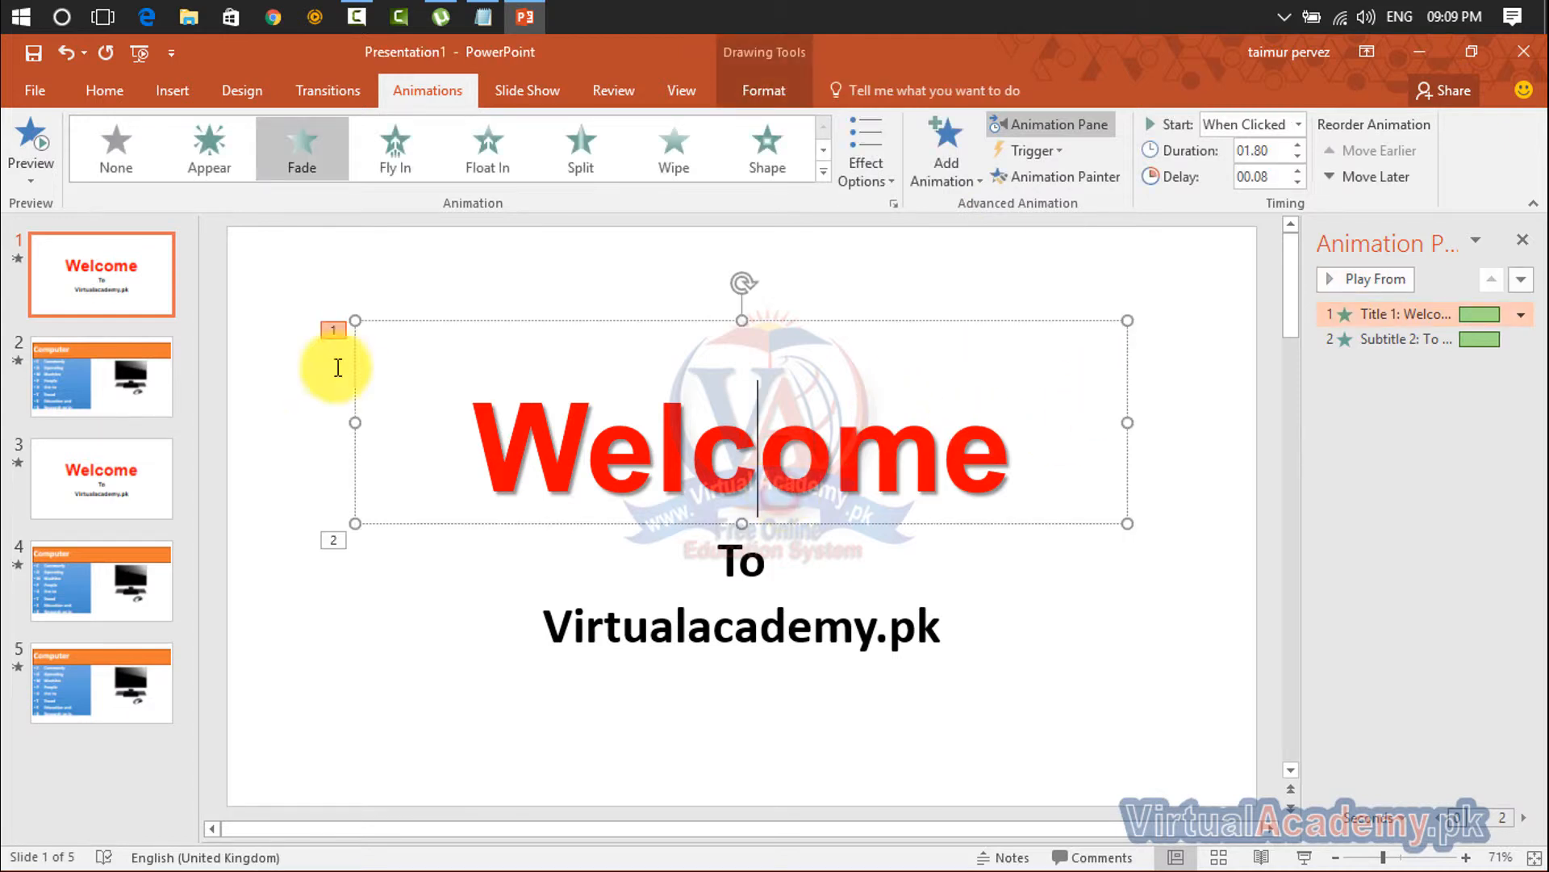
left_click(75, 591)
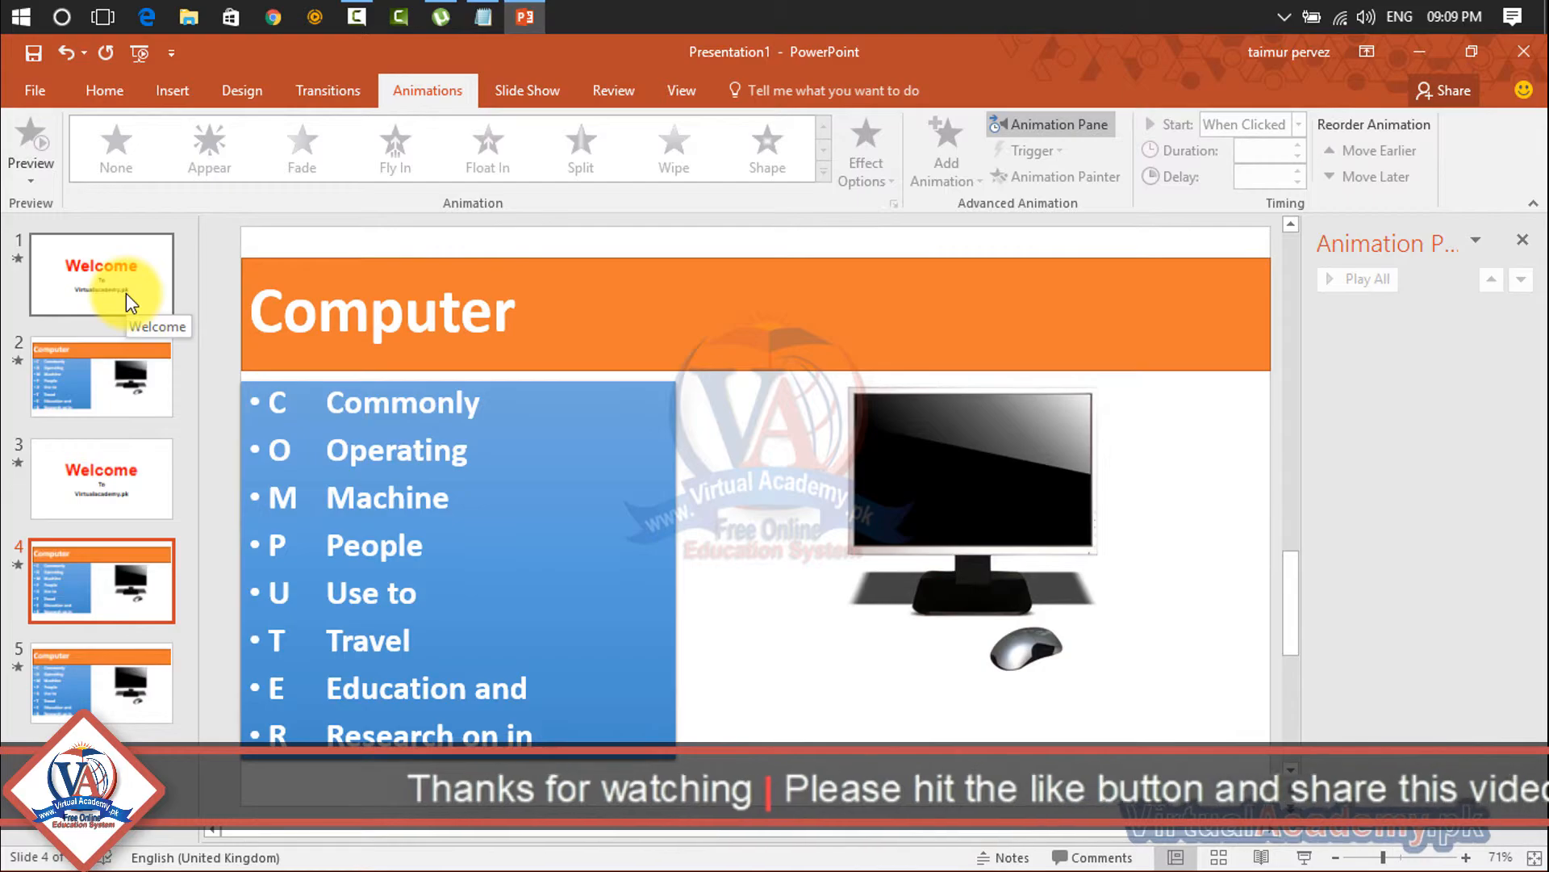
key("F5")
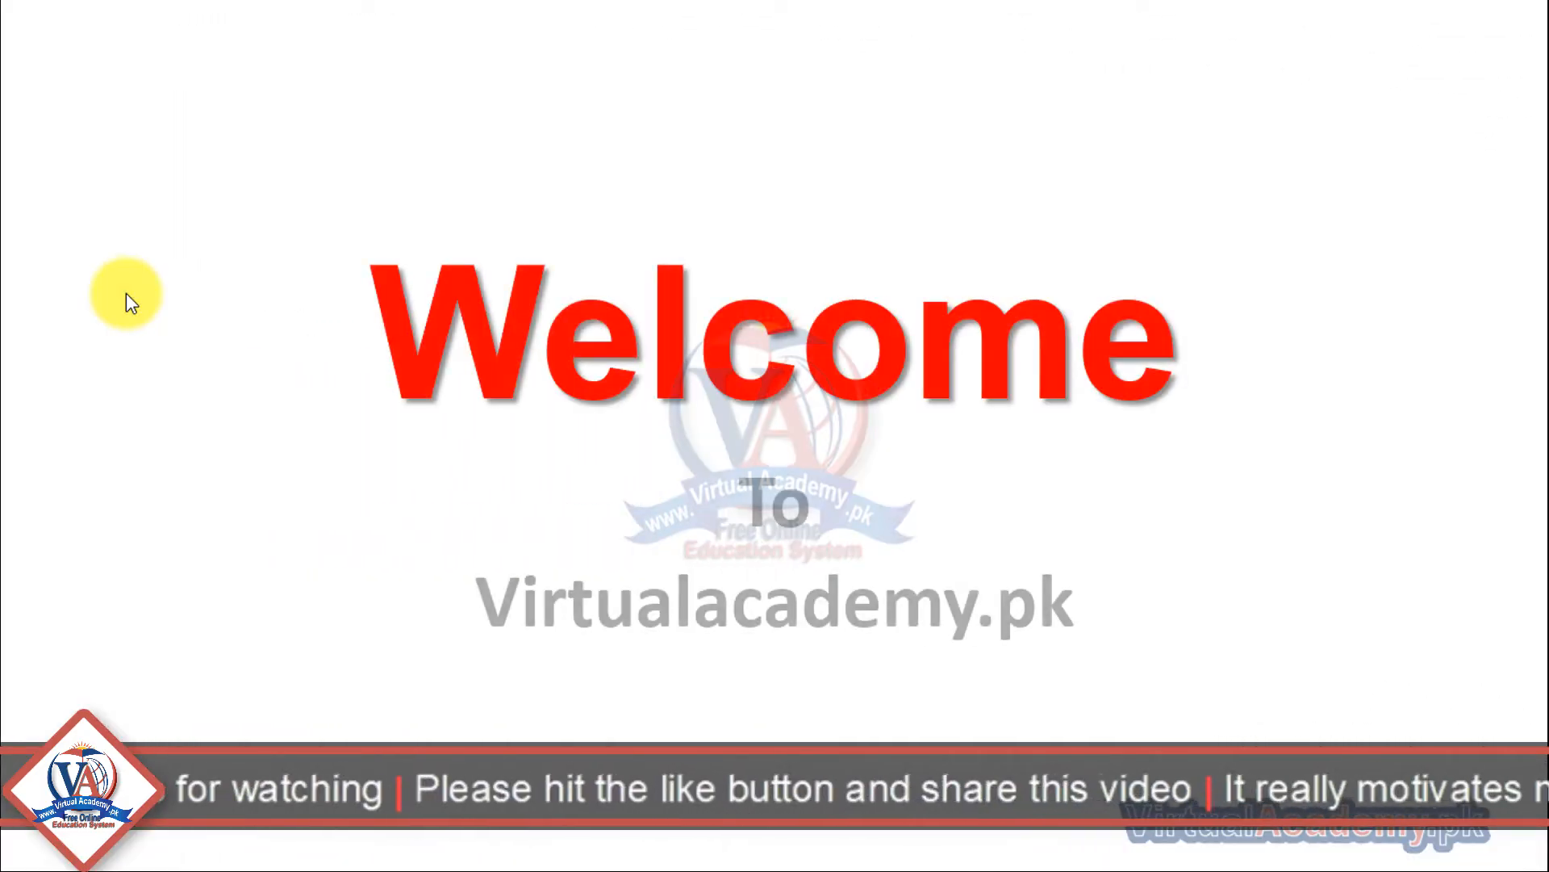
key("Right")
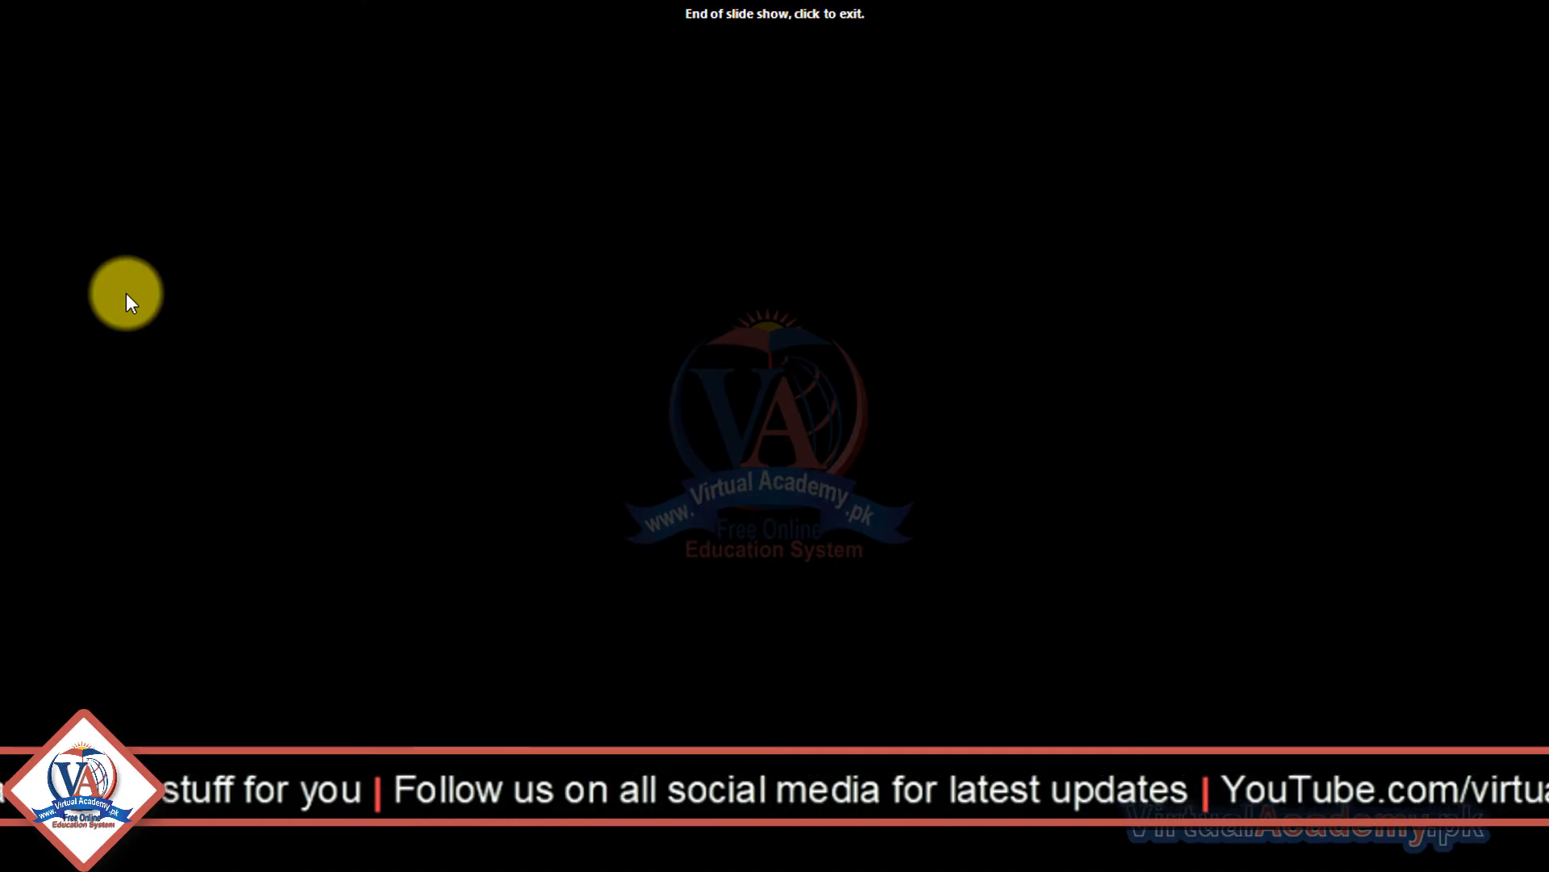
left_click(127, 295)
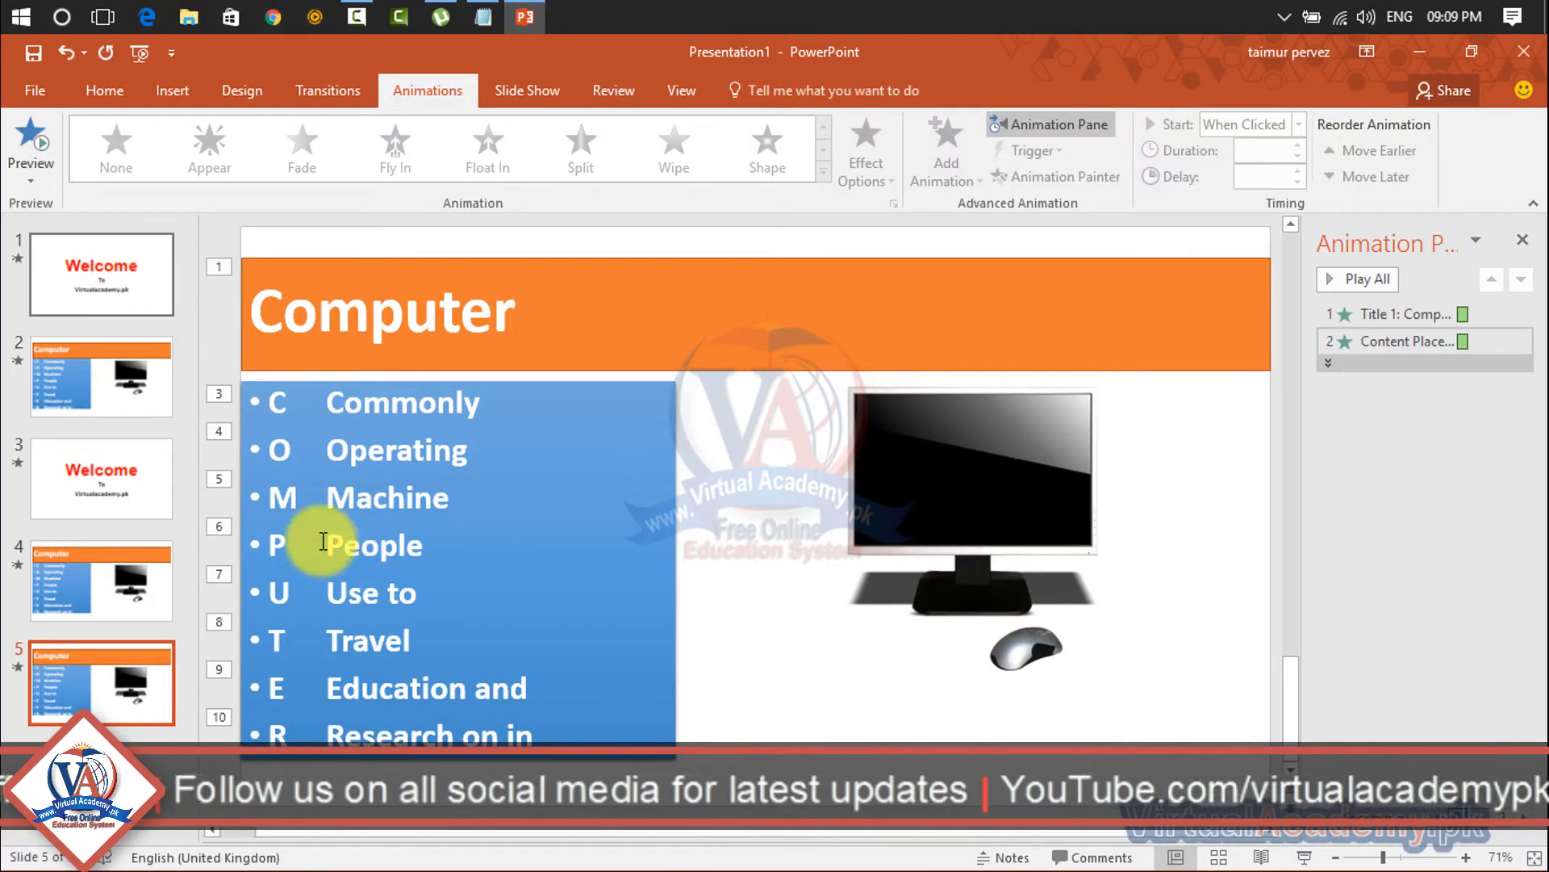
- Apply the last slide's Cube transition, including its Coin sound and timing, to every slide in the presentation
left_click(41, 78)
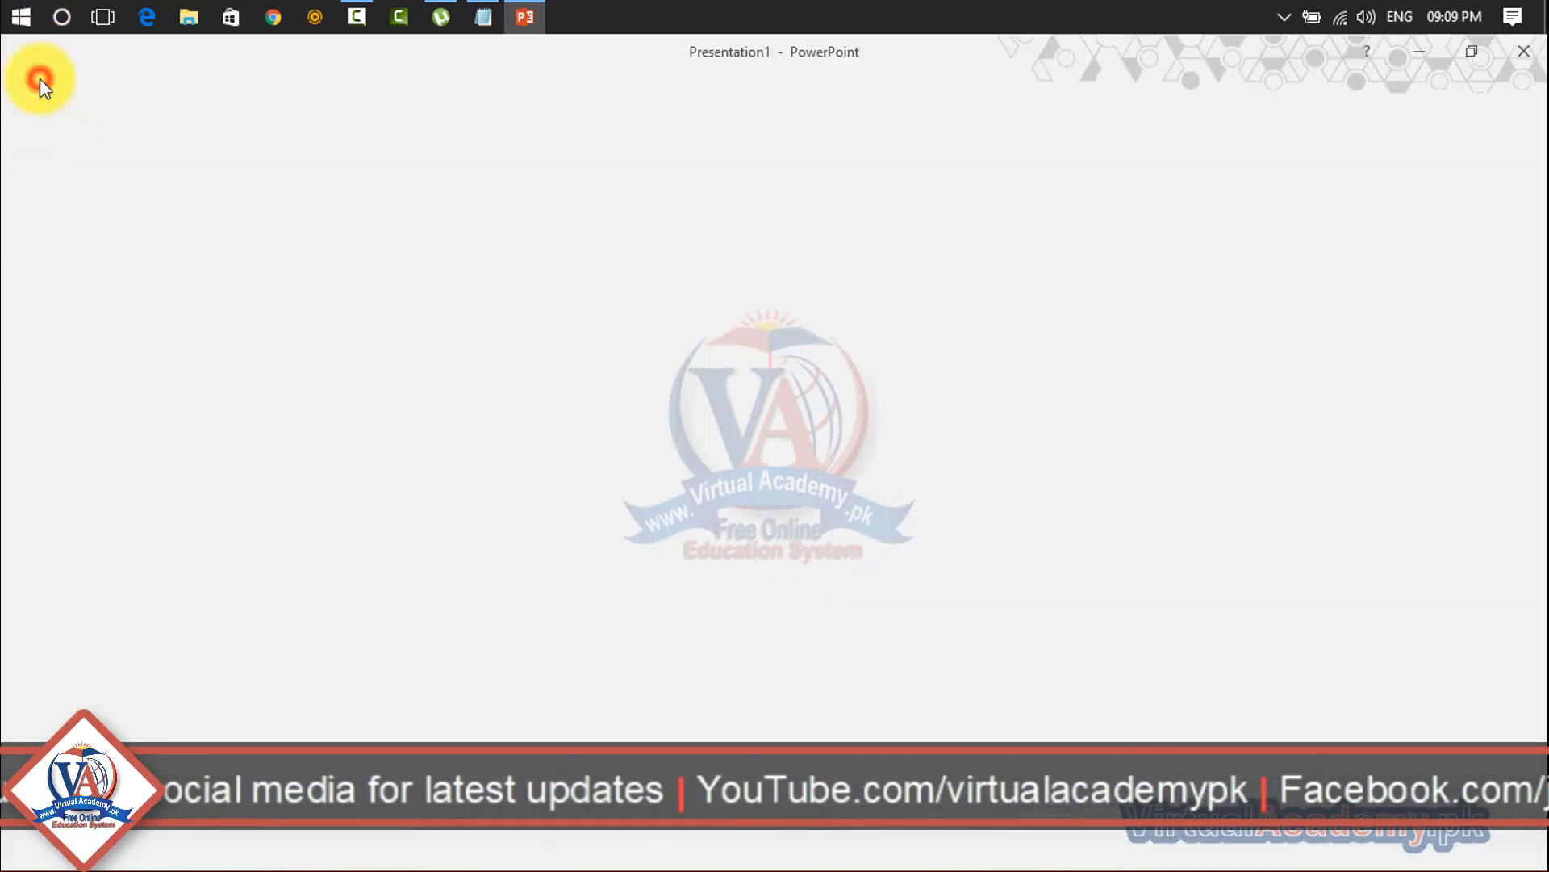
left_click(59, 81)
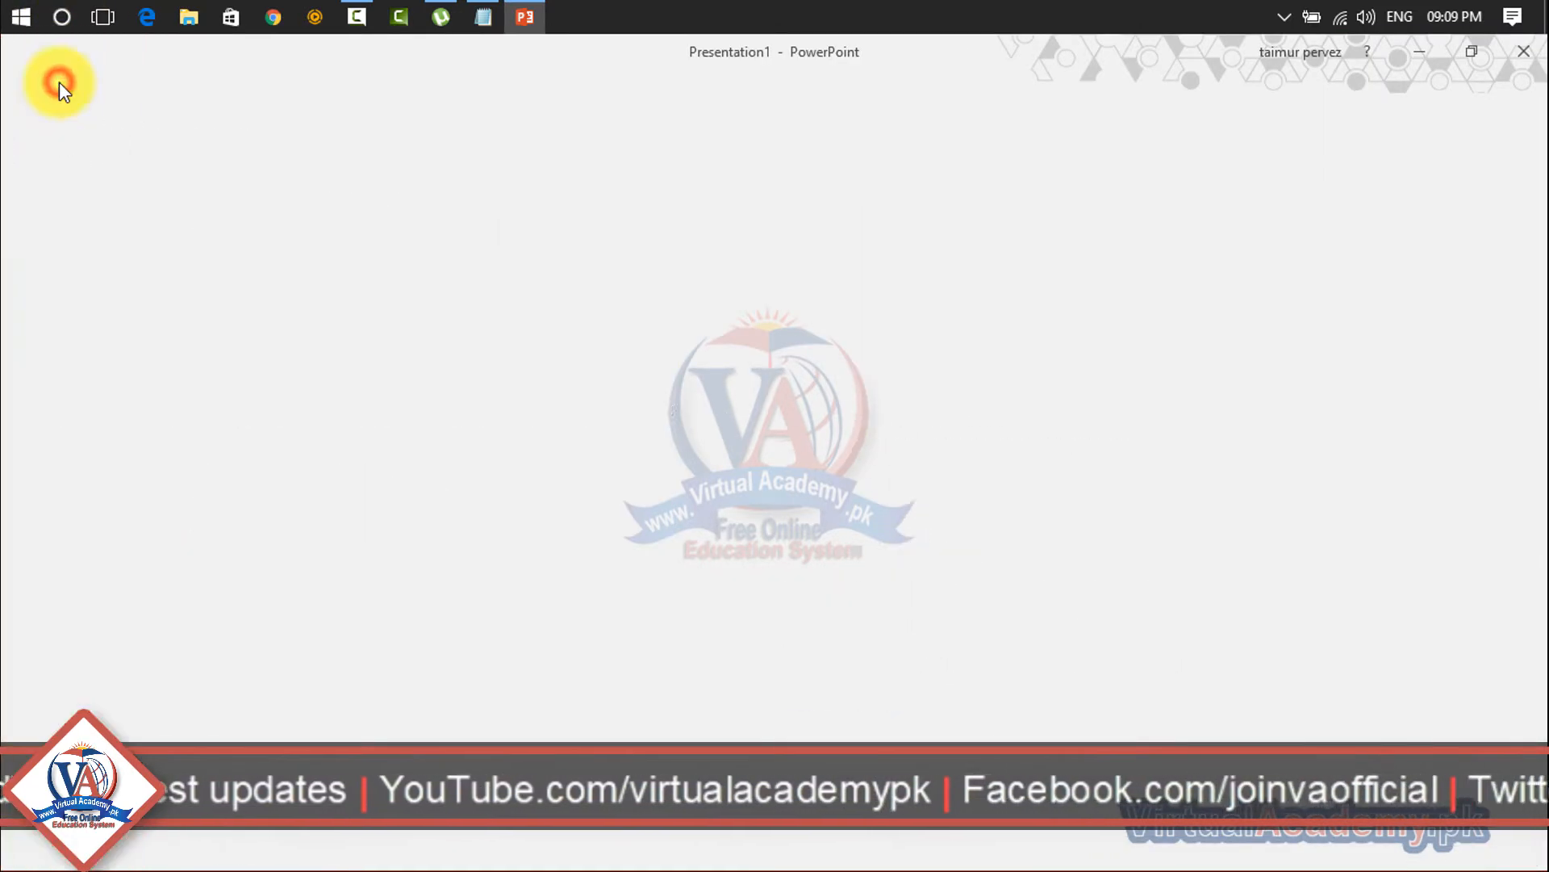
left_click(331, 89)
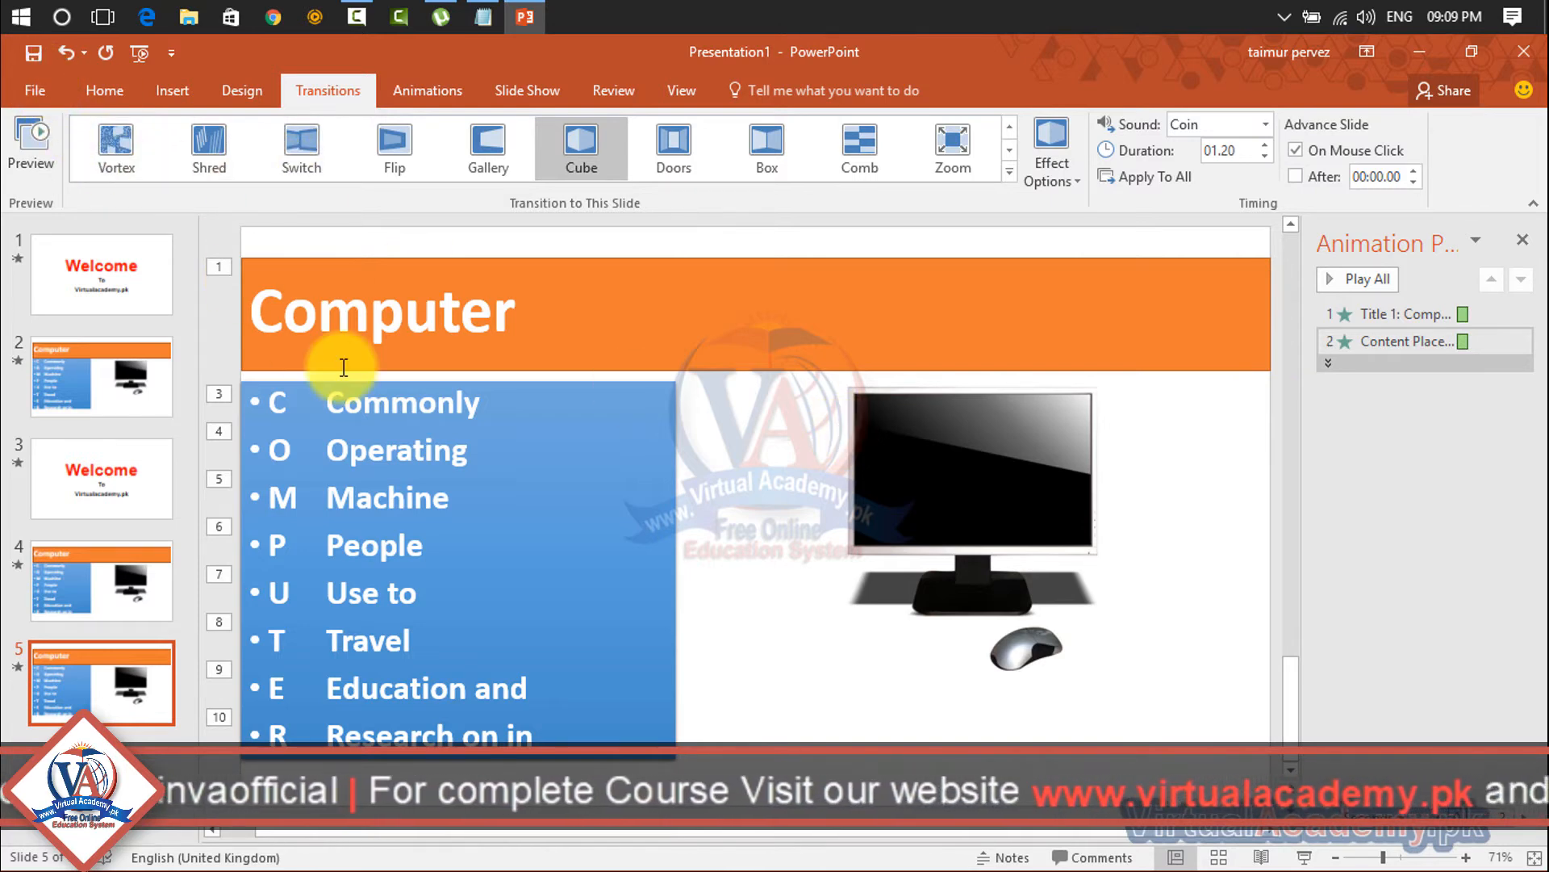
left_click(1160, 175)
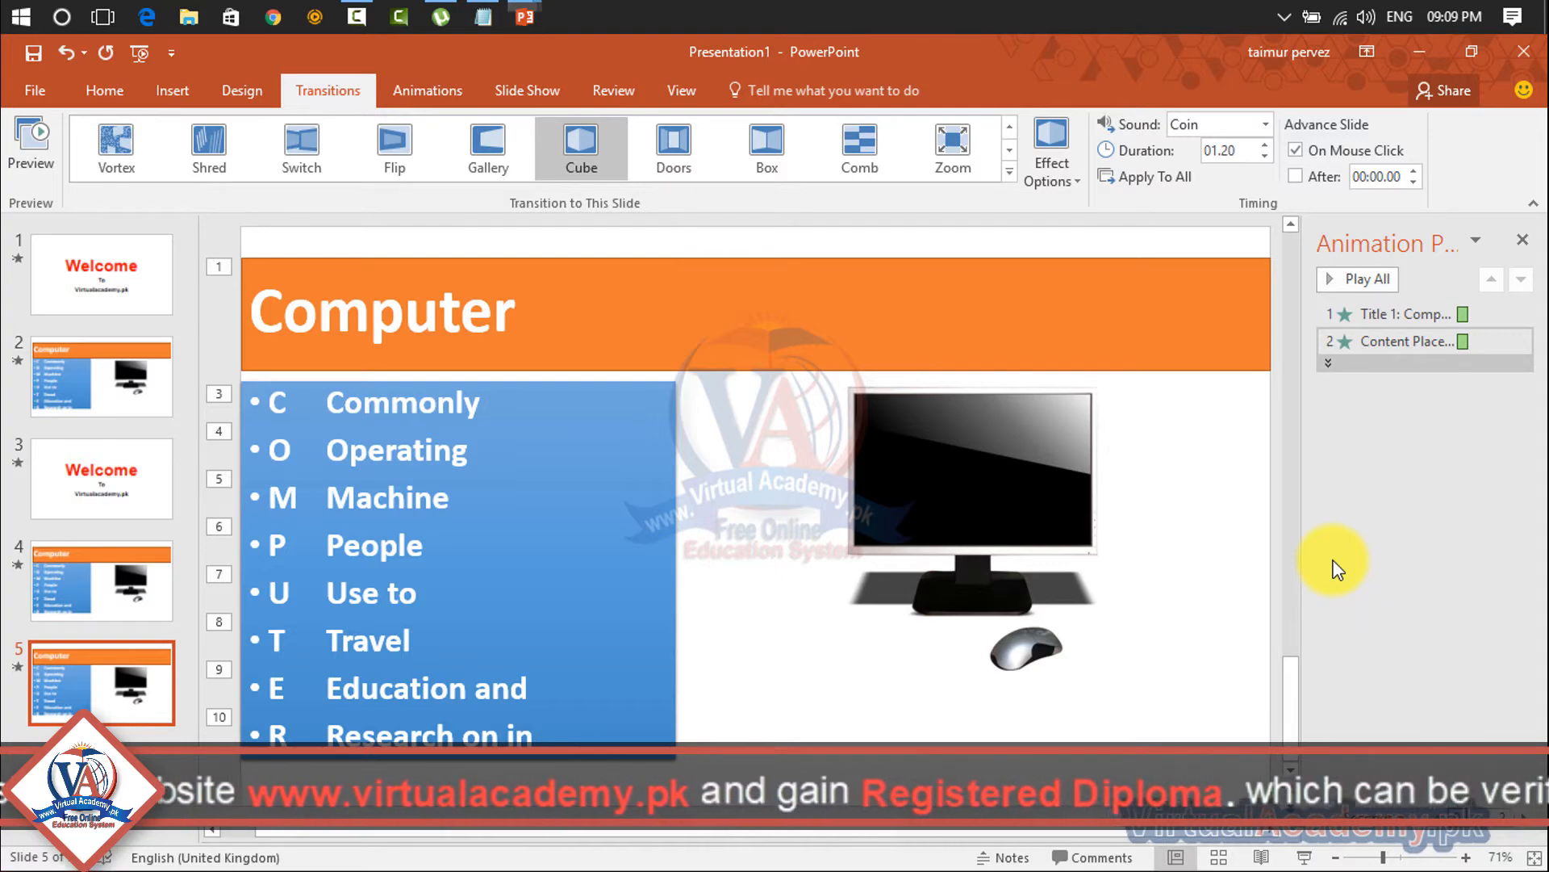
- Play the slide show from the first slide to check the transitions, end it and return to the animation settings
key("F5")
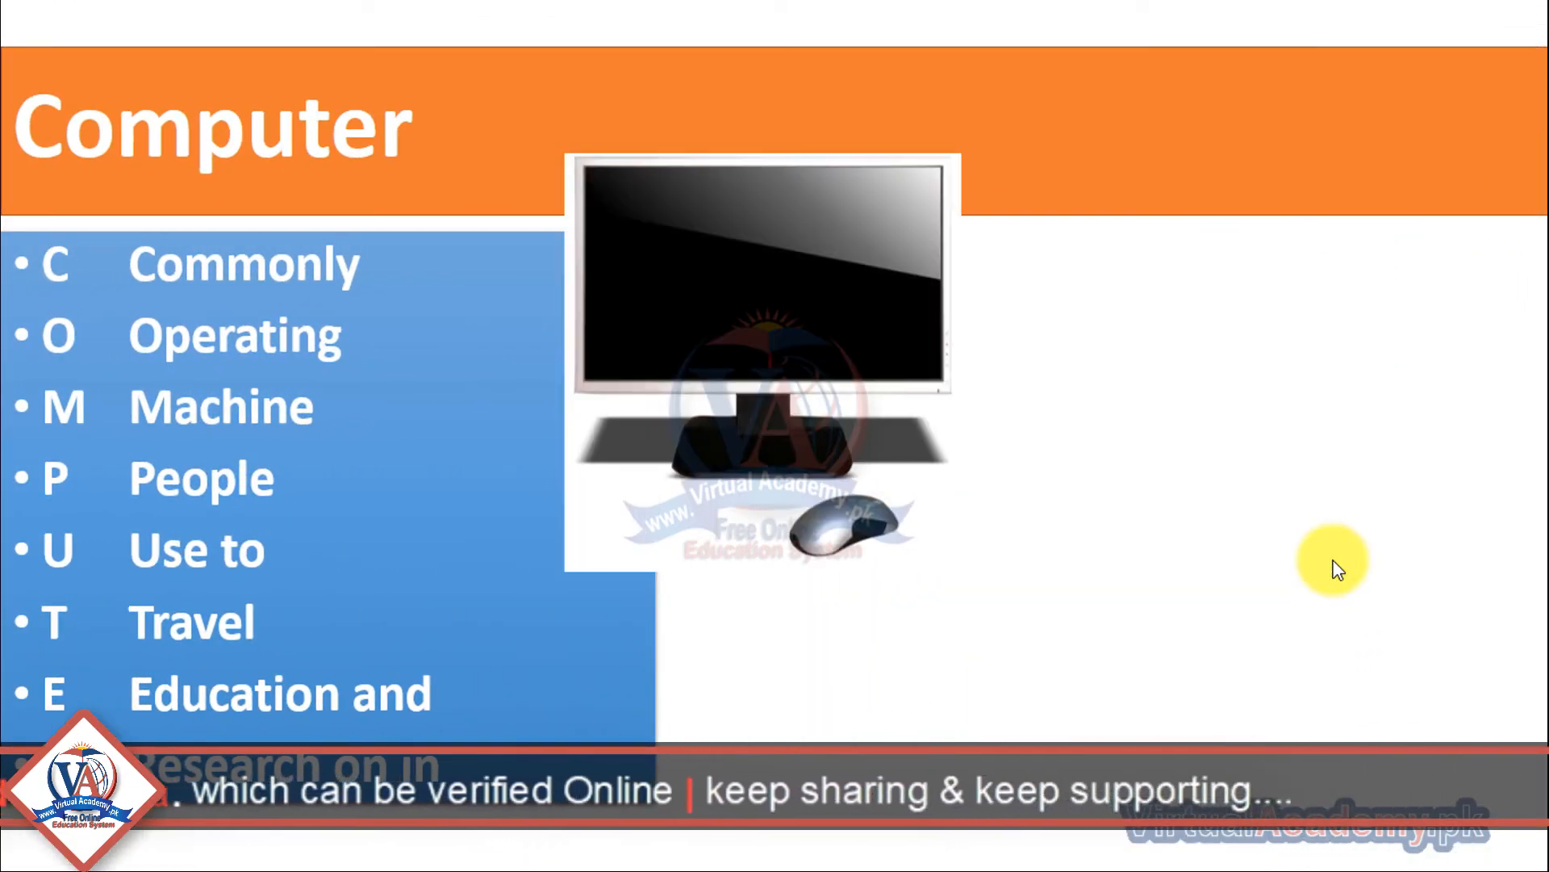
key("Left")
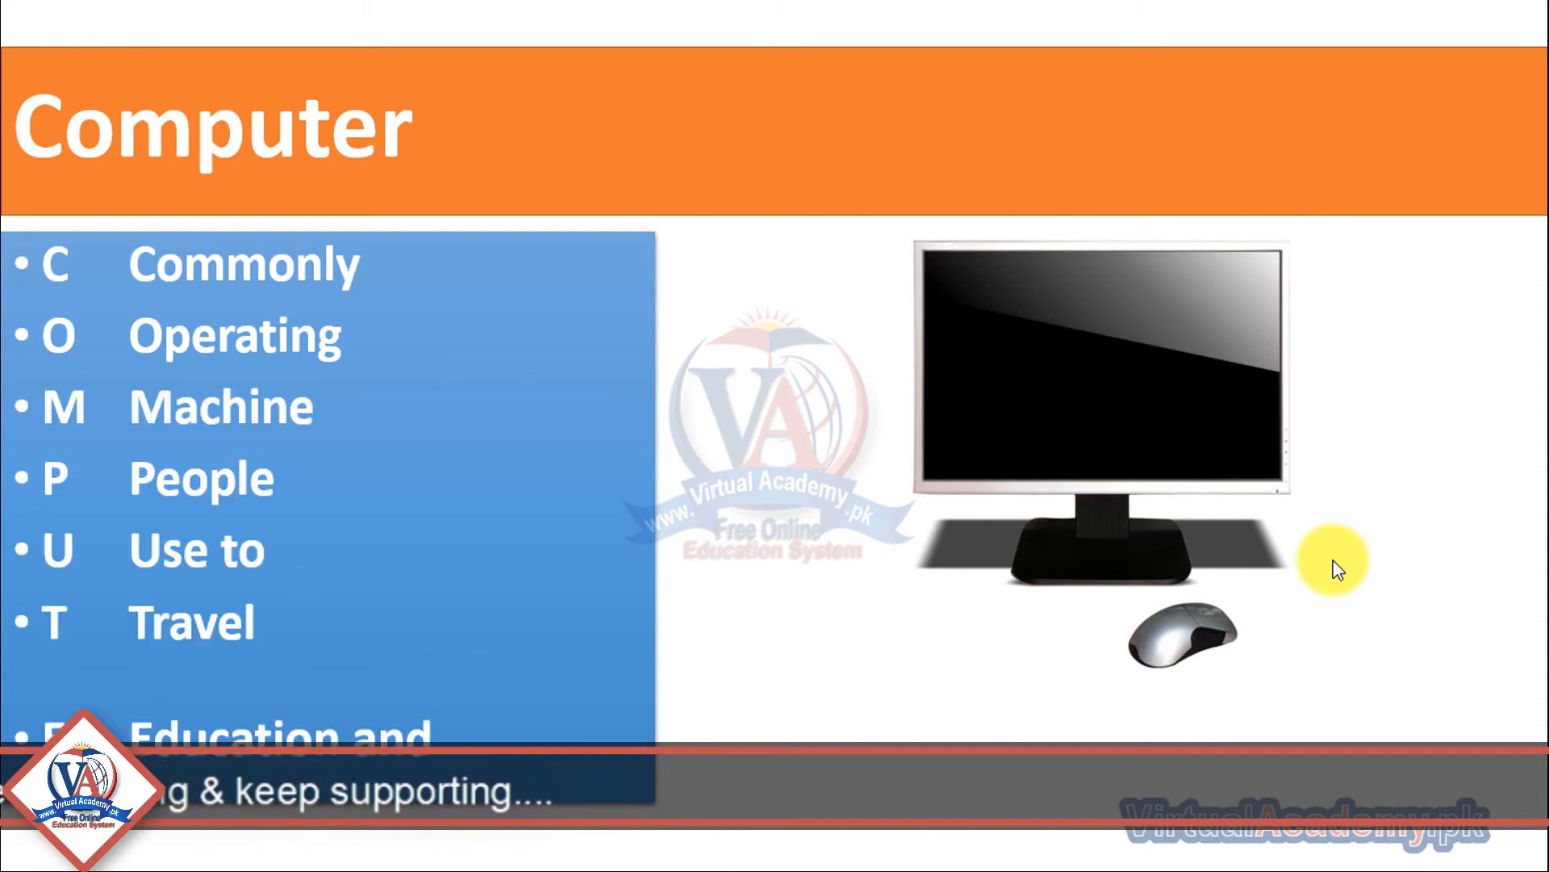
key("Escape")
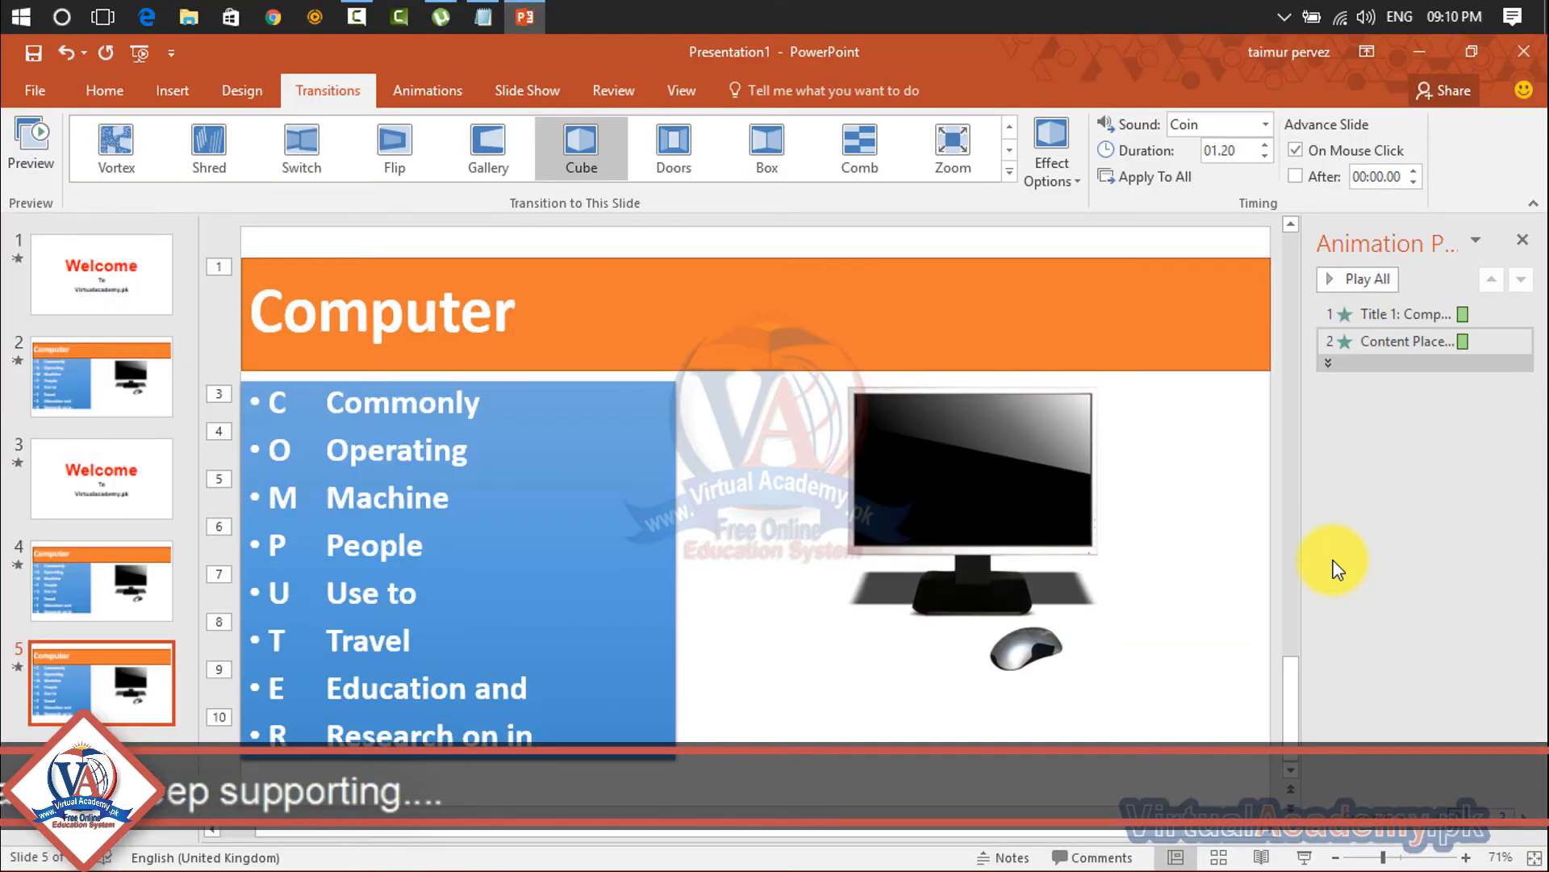
left_click(423, 89)
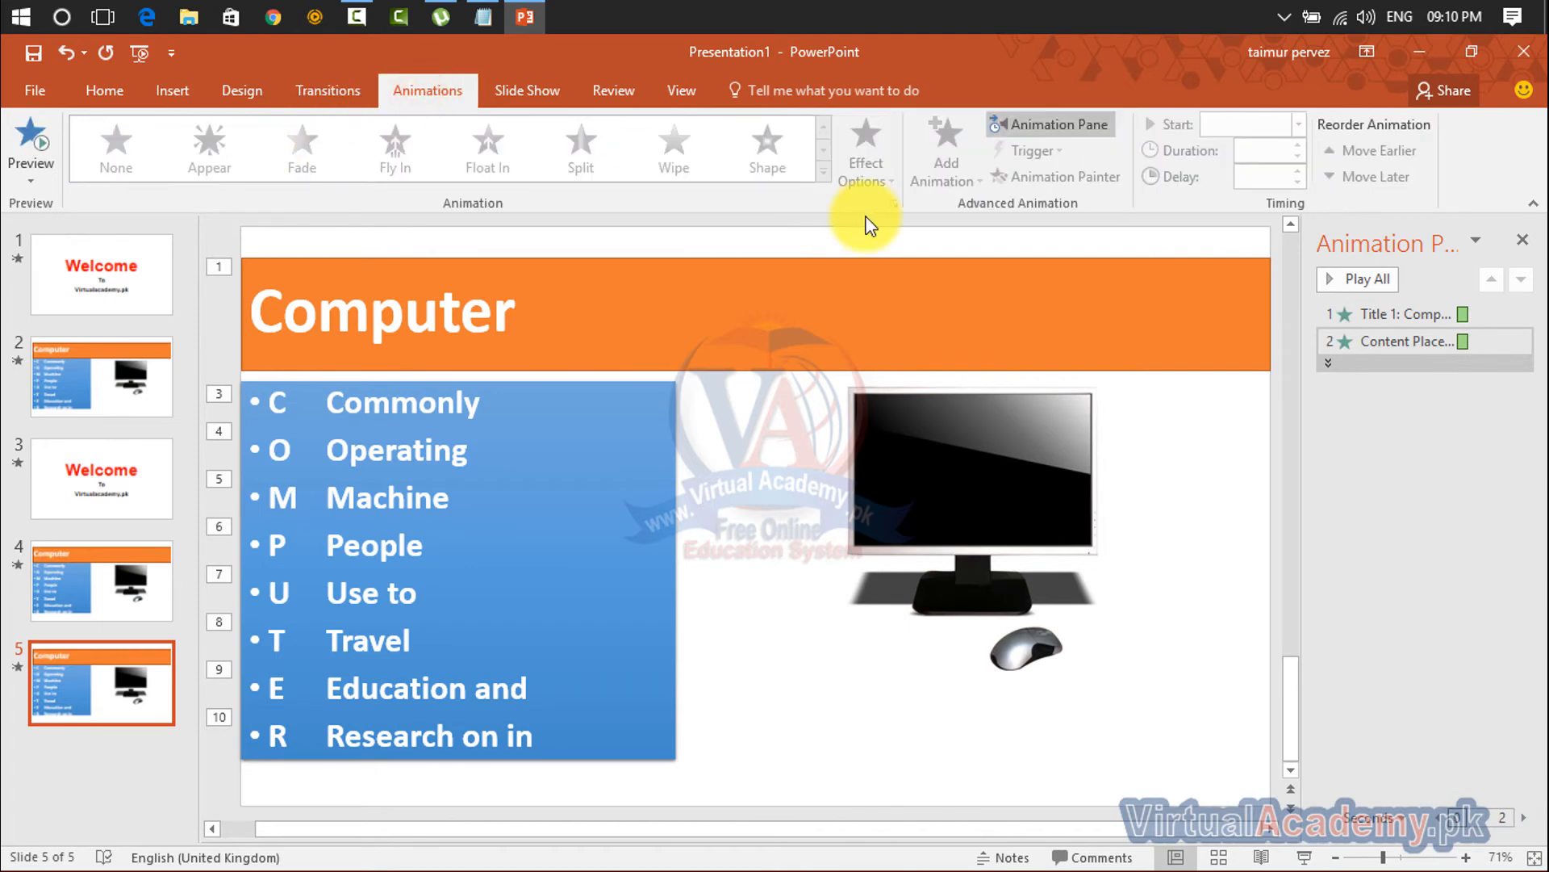